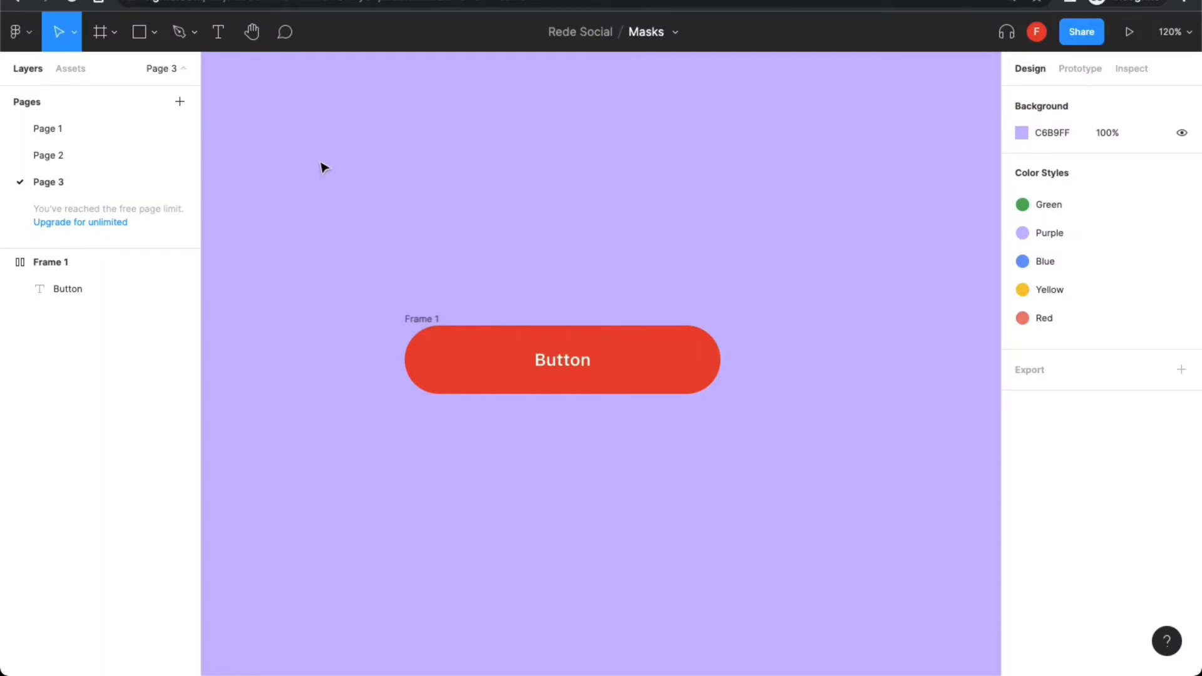
Create a component from the red button frame on Page 3 and show the file's component assets
left_click_drag(307, 168, 725, 399)
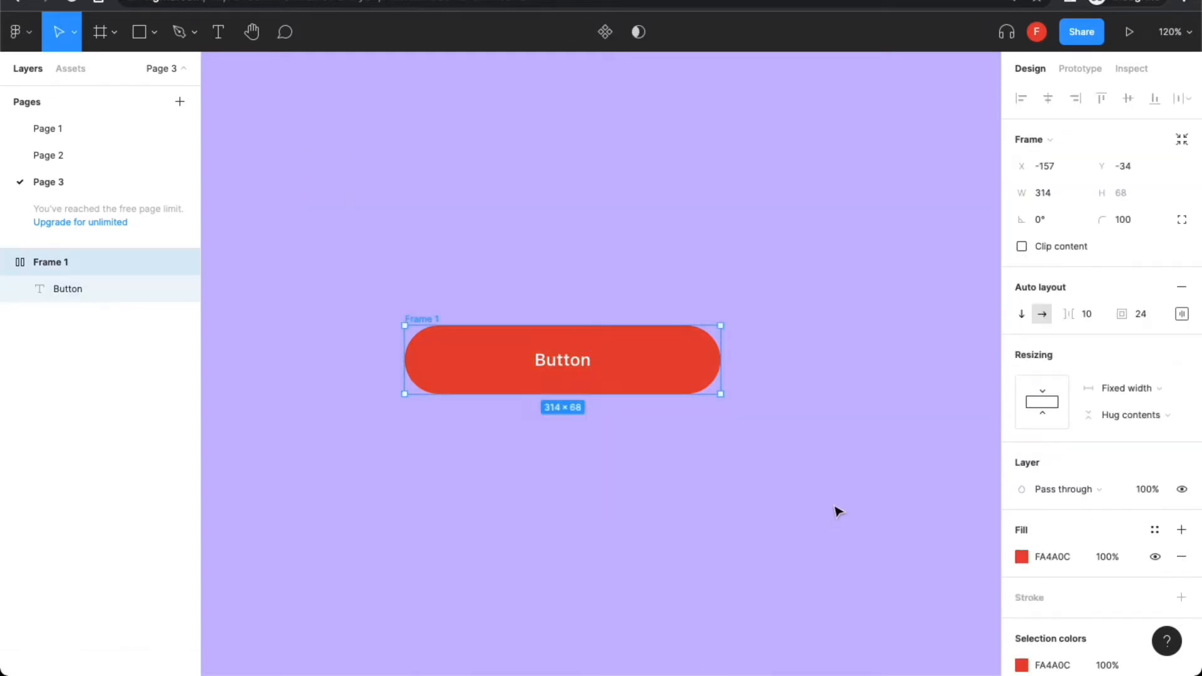
left_click(606, 35)
left_click(400, 128)
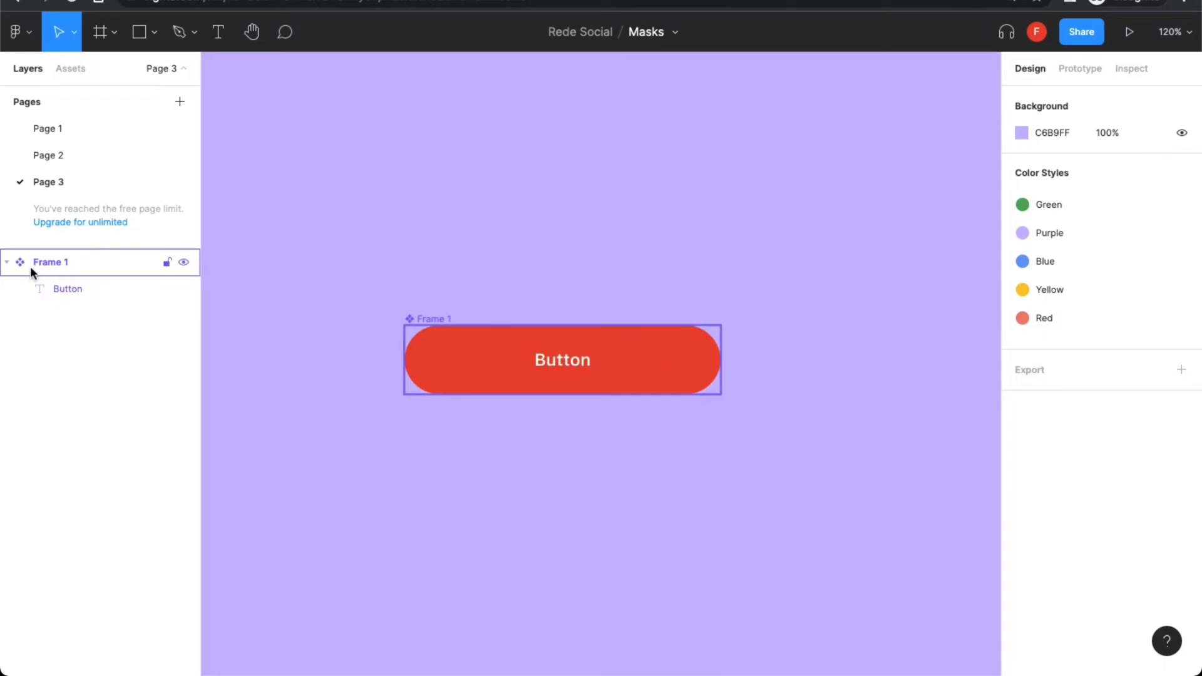
left_click(69, 70)
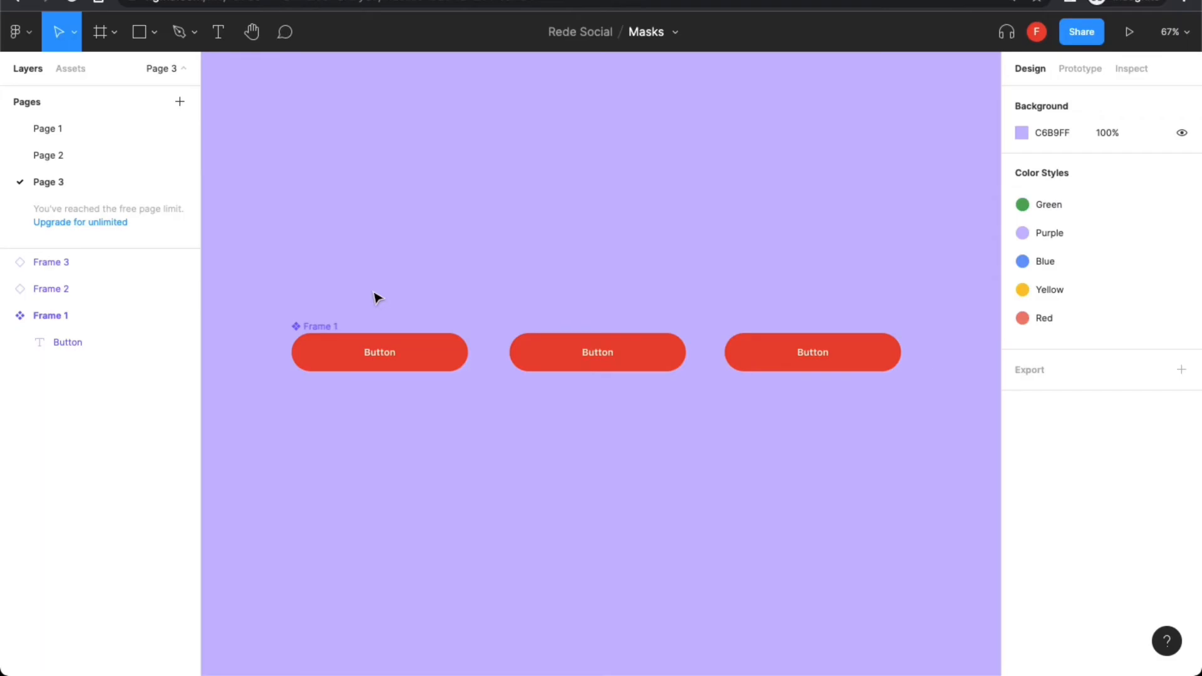
Apply the Green color style to the fill of the main button component
left_click(311, 325)
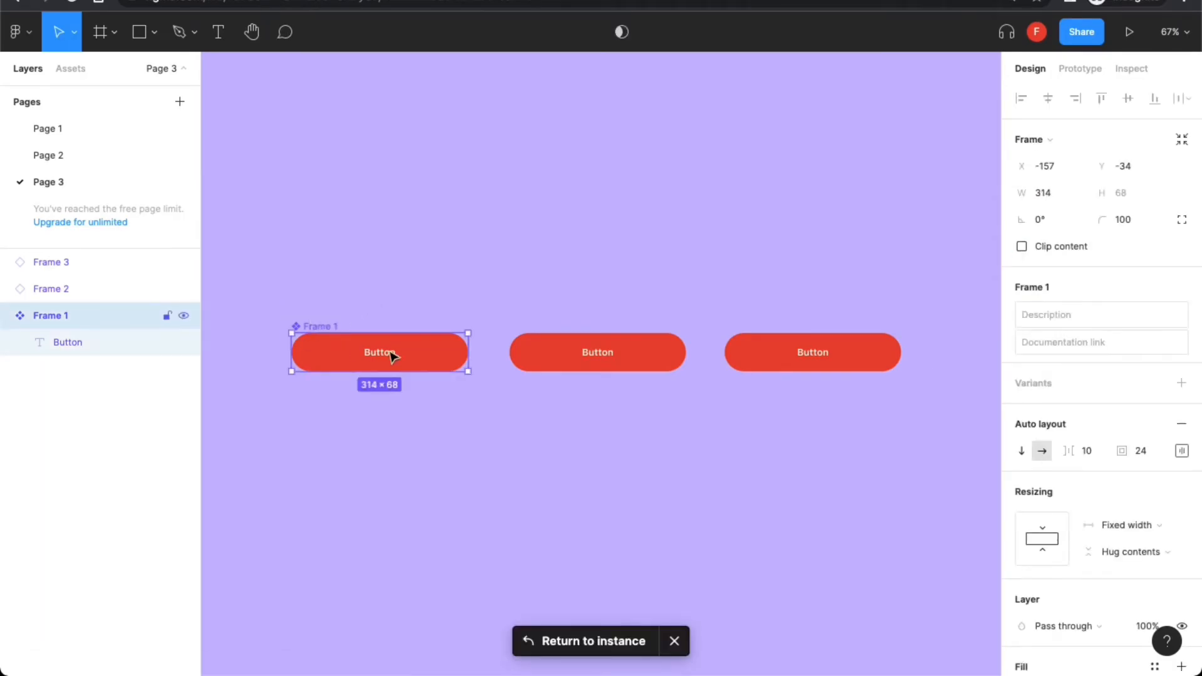
scroll(1076, 433, "down", 3)
scroll(1076, 433, "down", 2)
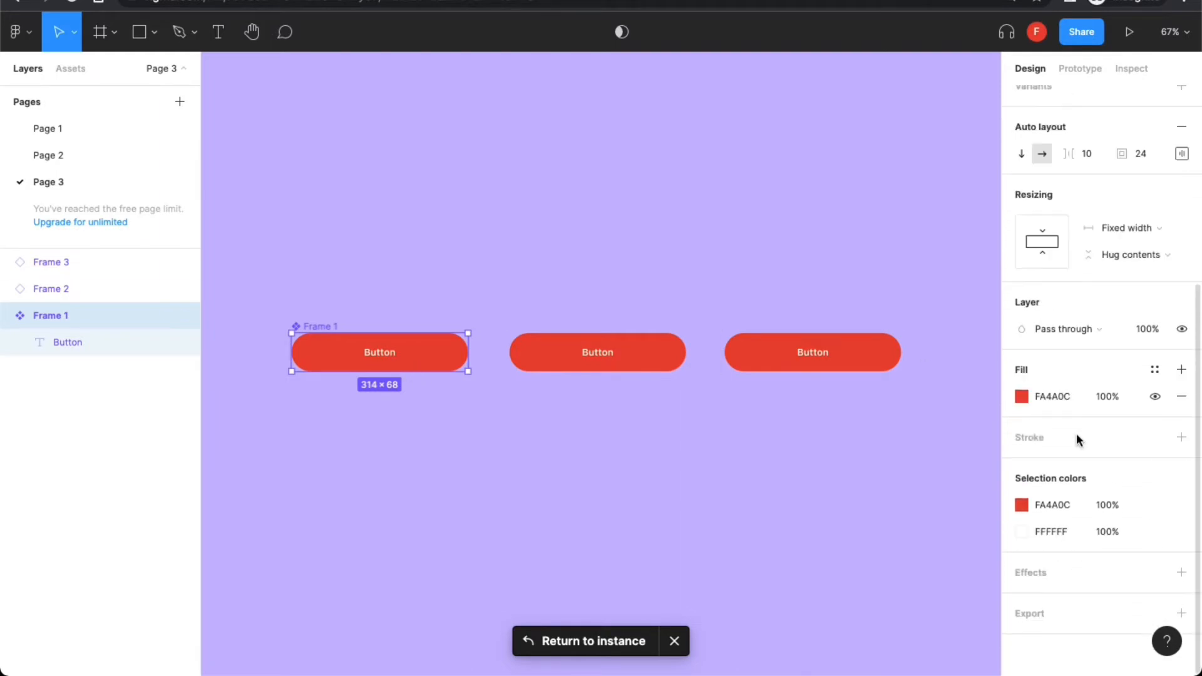
left_click(1155, 370)
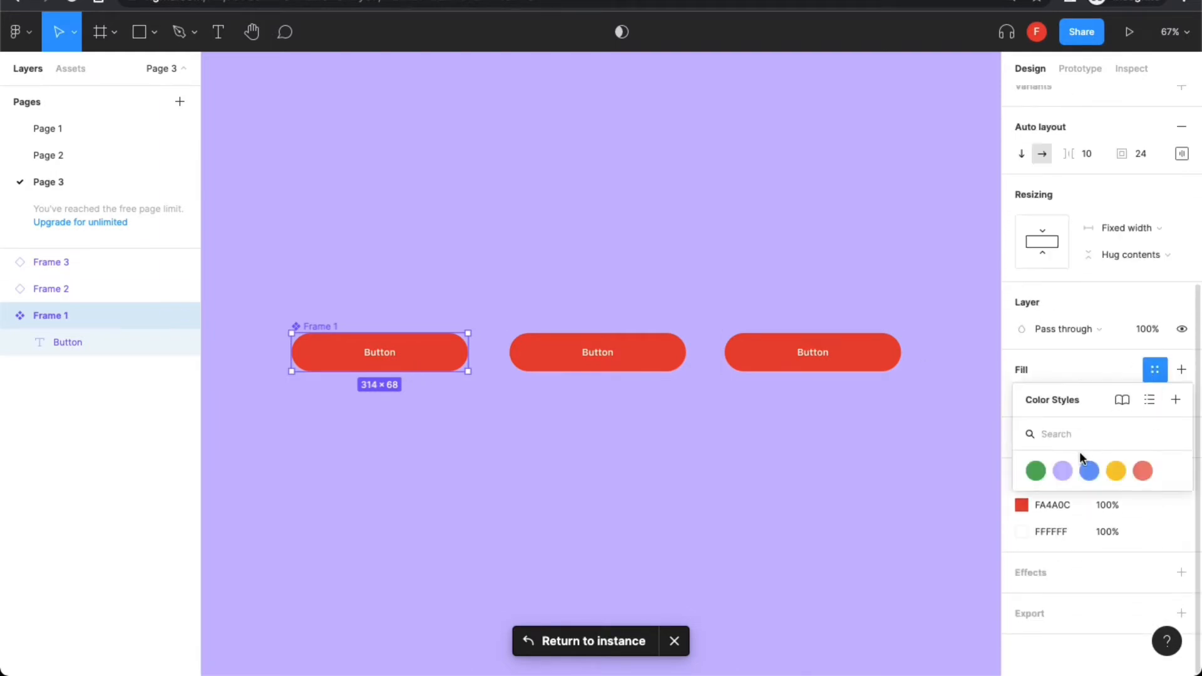
left_click(1036, 474)
left_click(563, 428)
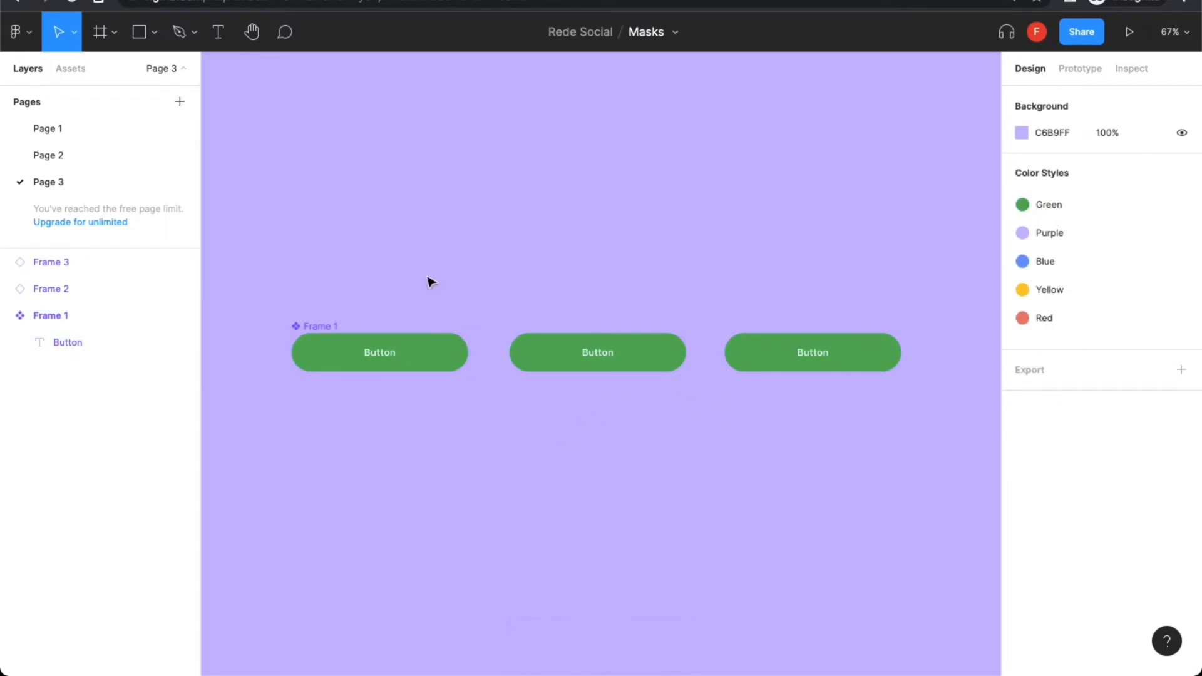
Set the main button component's corner radius to 0
left_click(320, 327)
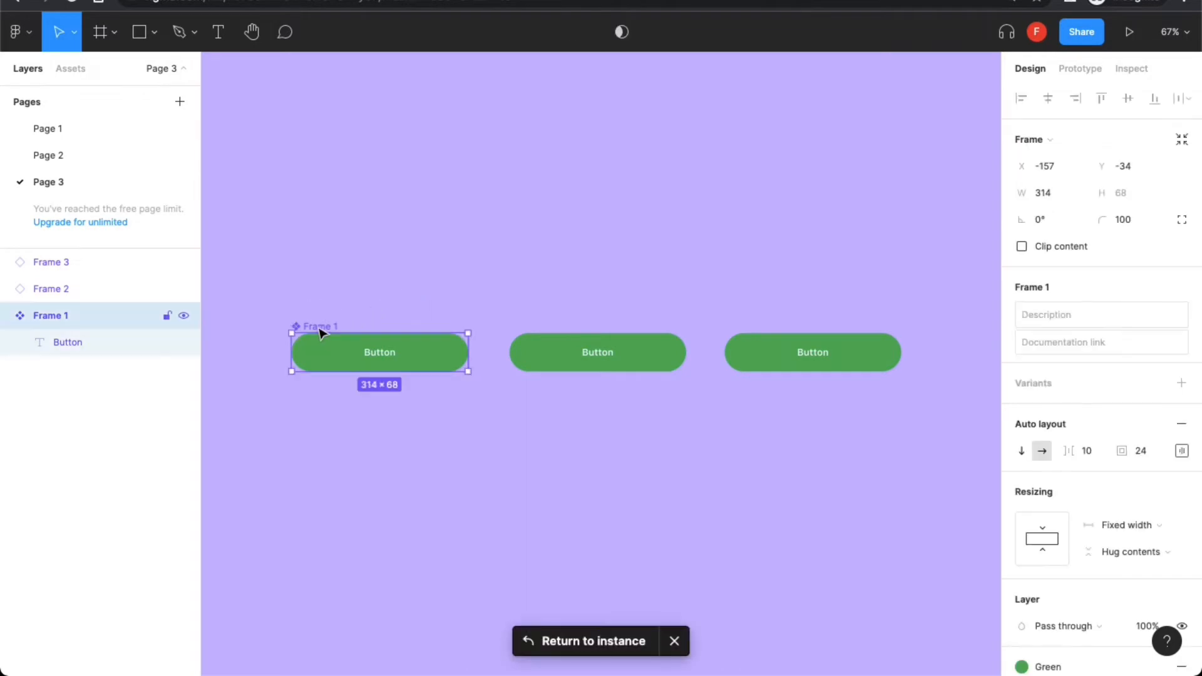
left_click(1124, 219)
type("0")
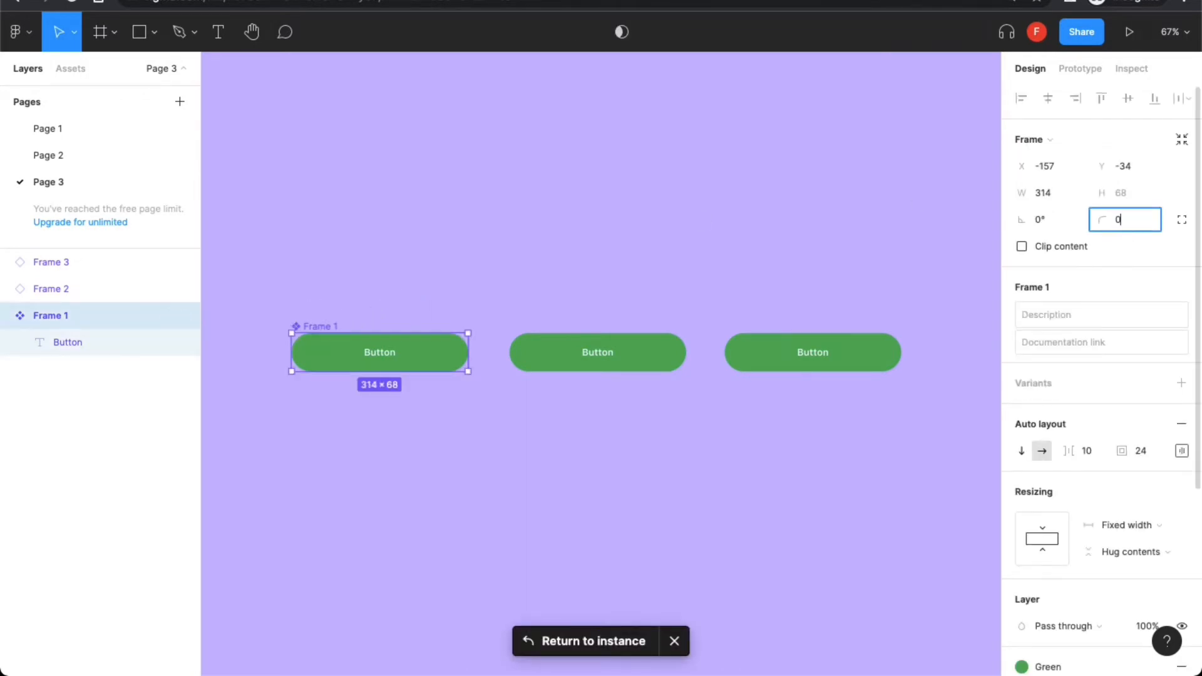
key("Return")
left_click(429, 287)
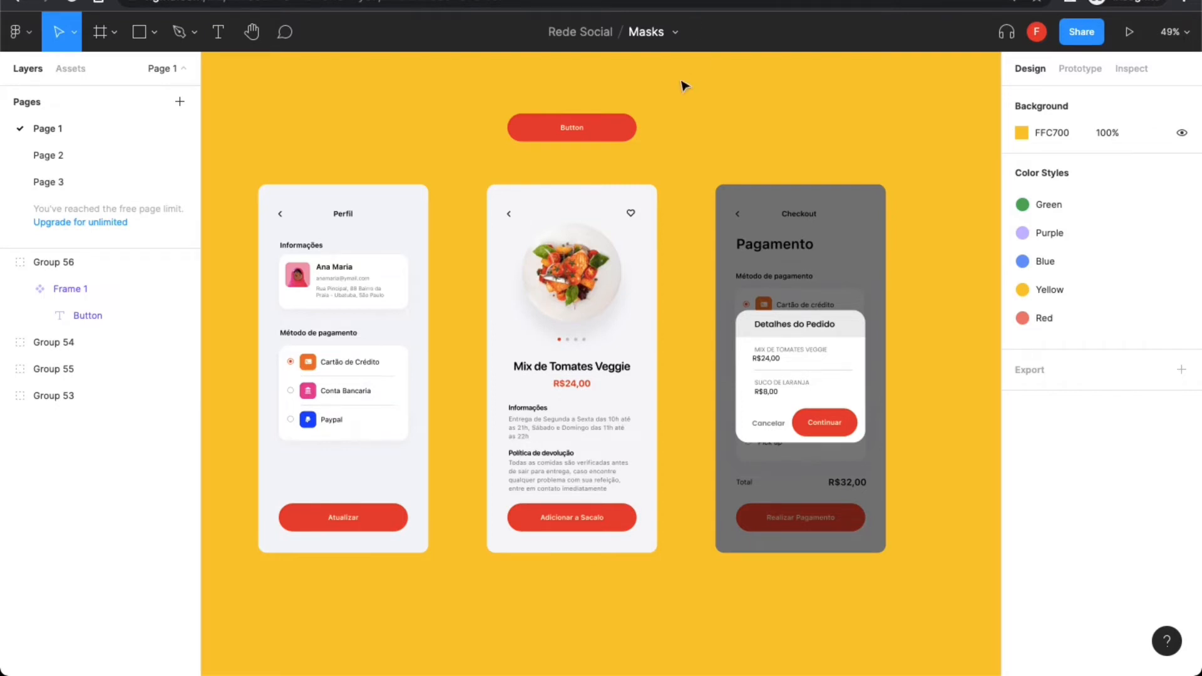
Apply the Green color style to the fill of the button group above the app screens on Page 1
left_click(585, 125)
left_click(1154, 366)
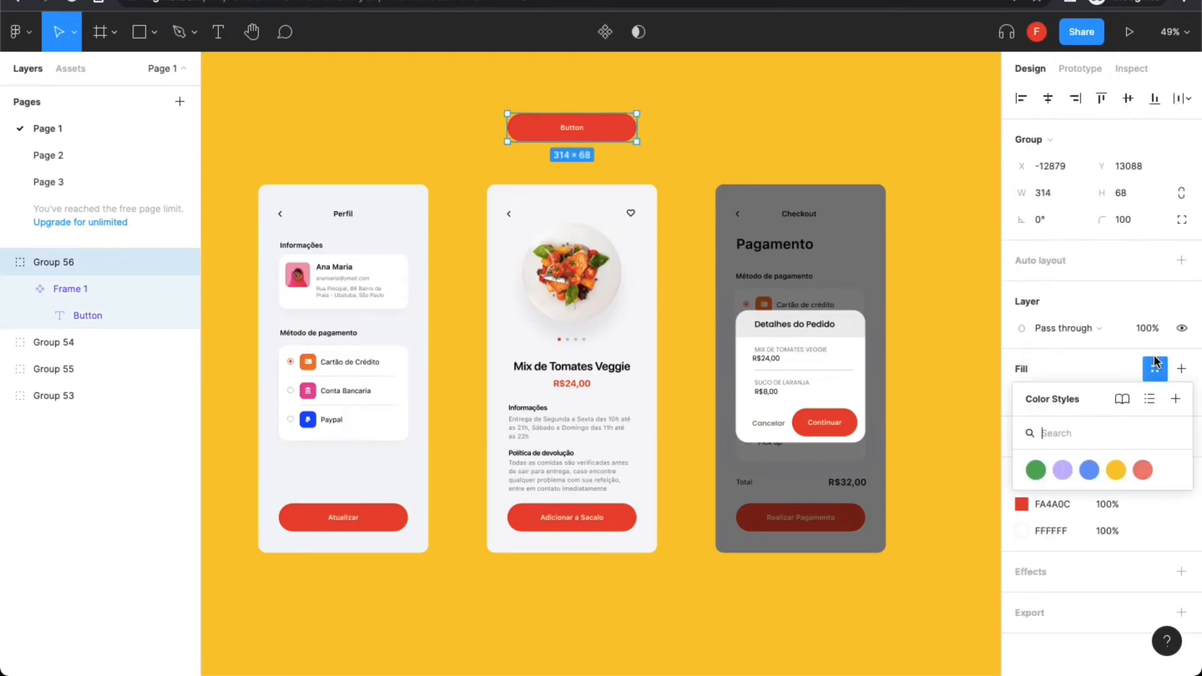
left_click(1035, 471)
left_click(941, 399)
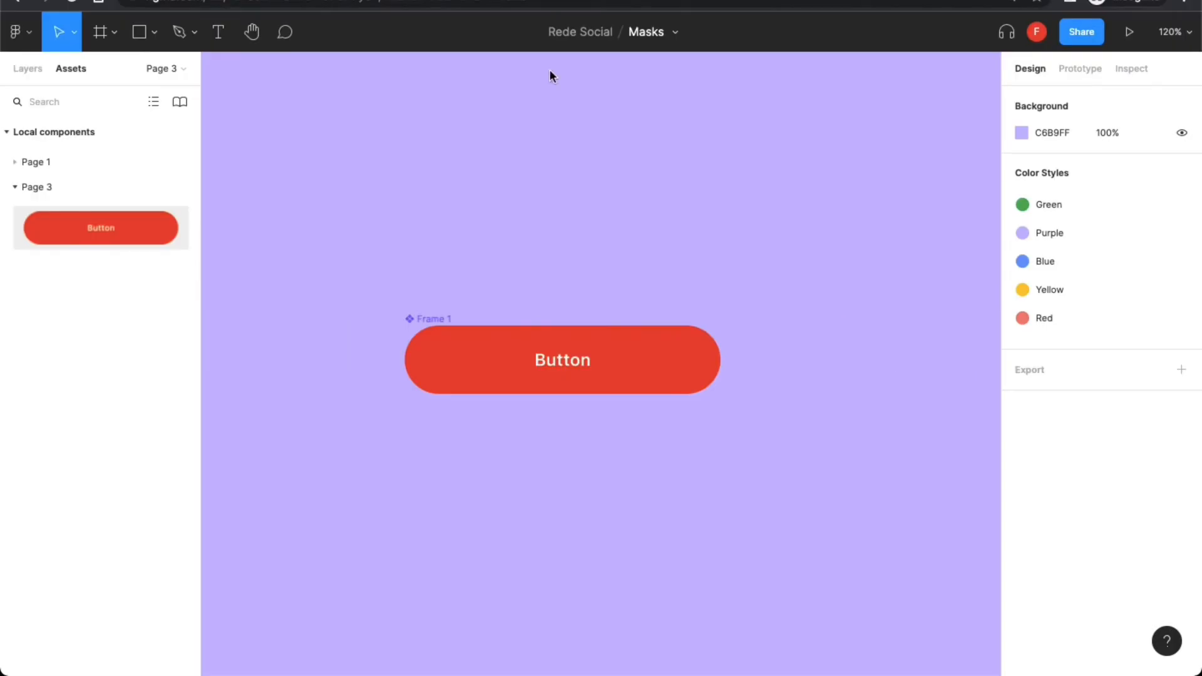
Duplicate the main button component on Page 3 as an instance directly below it
left_click(472, 358)
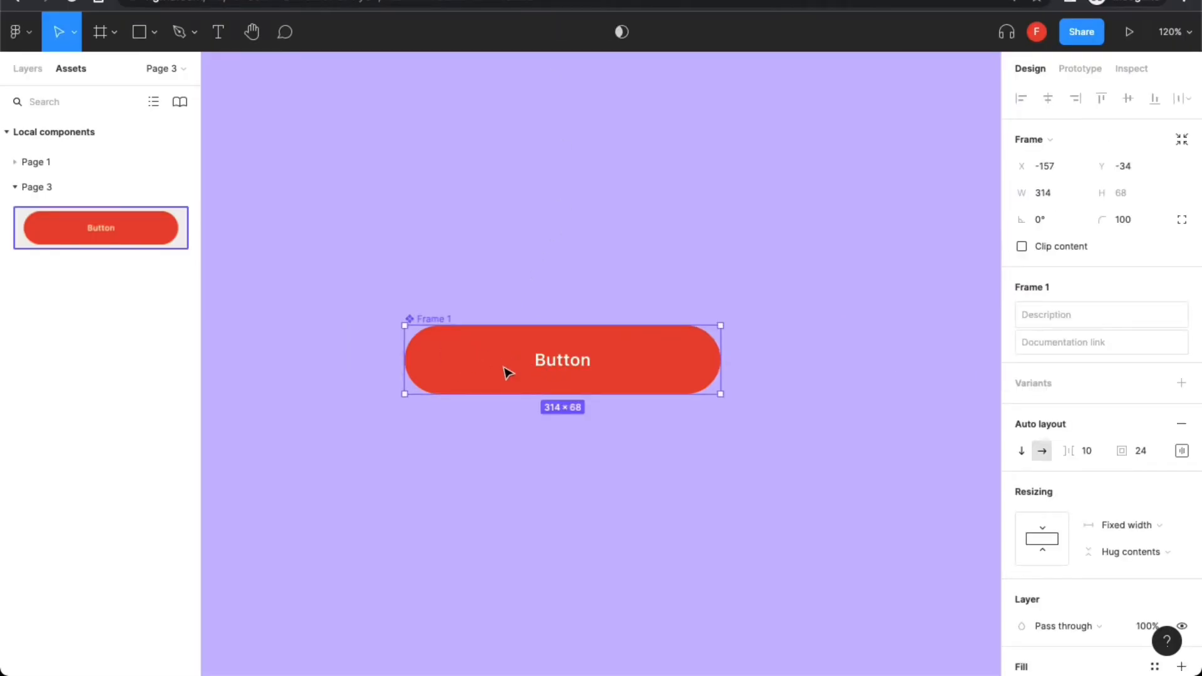
left_click(483, 442)
left_click_drag(483, 442, 478, 477)
Copy the main button component, paste an instance of it and place the instance above the original
left_click(520, 362)
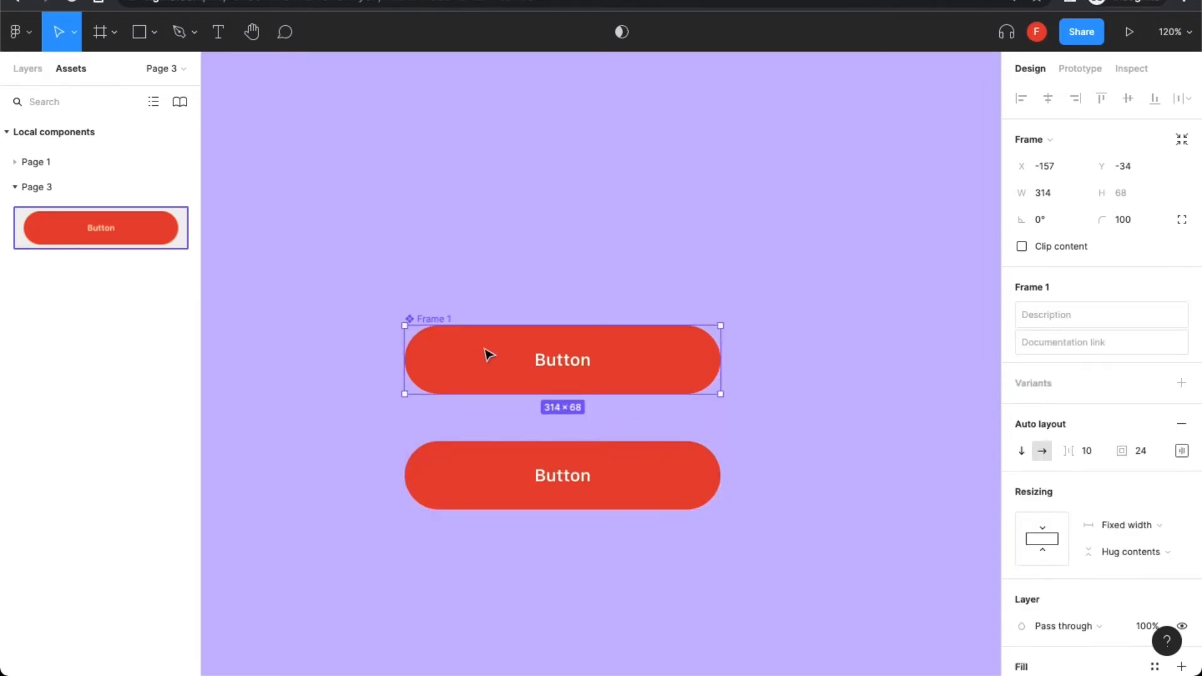
left_click(499, 255)
left_click(523, 378)
key("ctrl+v")
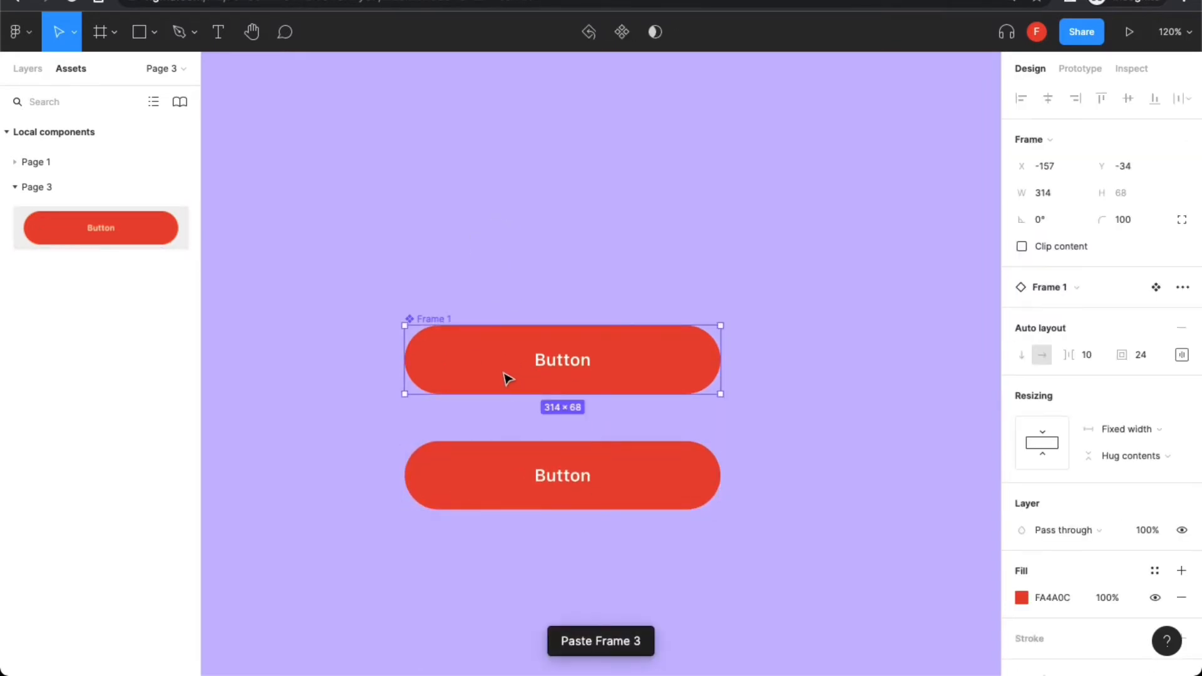
left_click_drag(505, 376, 501, 241)
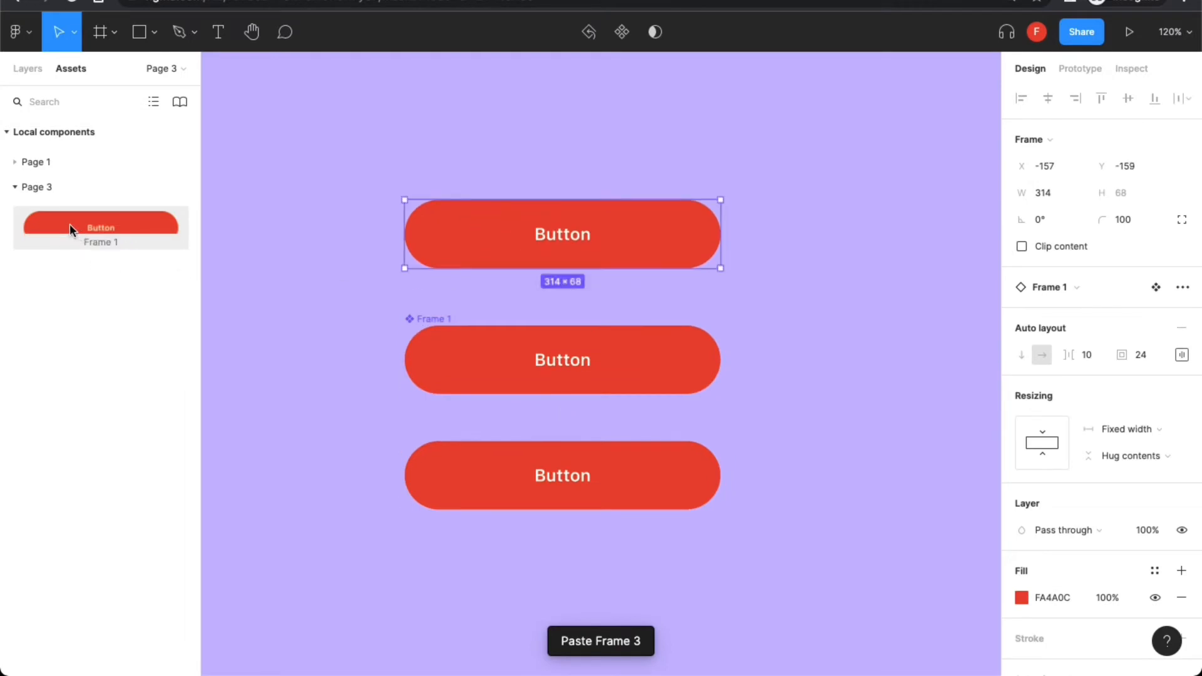
Insert another button instance from the local components below the other buttons, then return to the layer list
left_click_drag(69, 228, 534, 588)
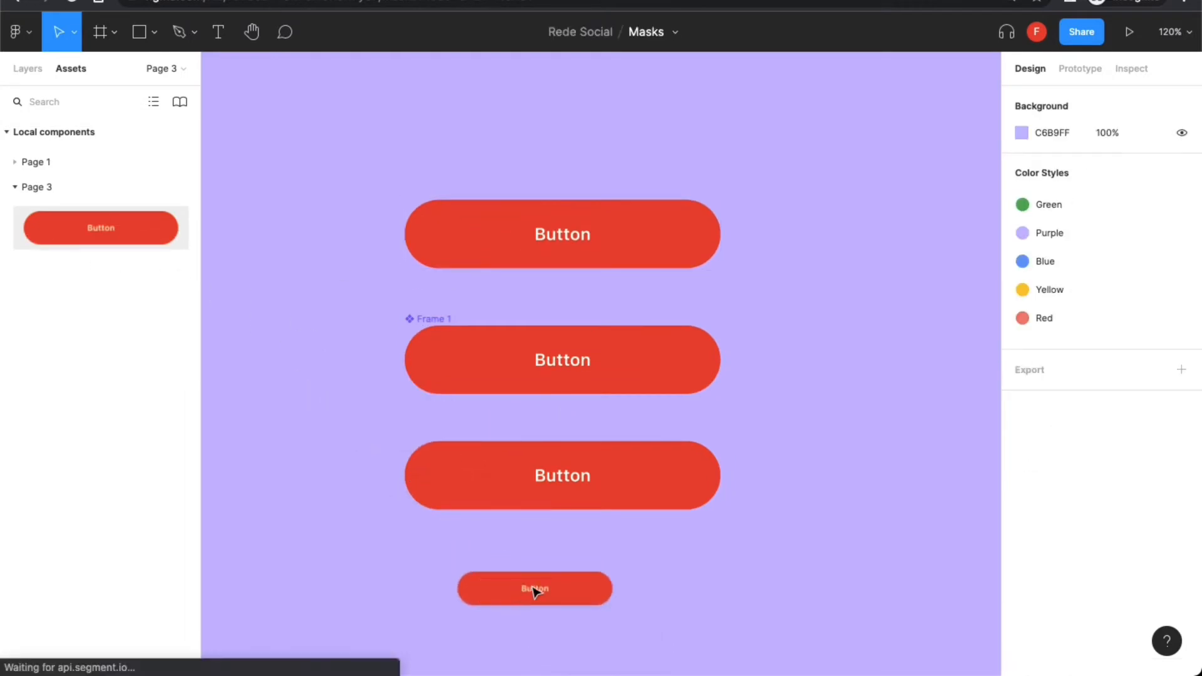
left_click(437, 155)
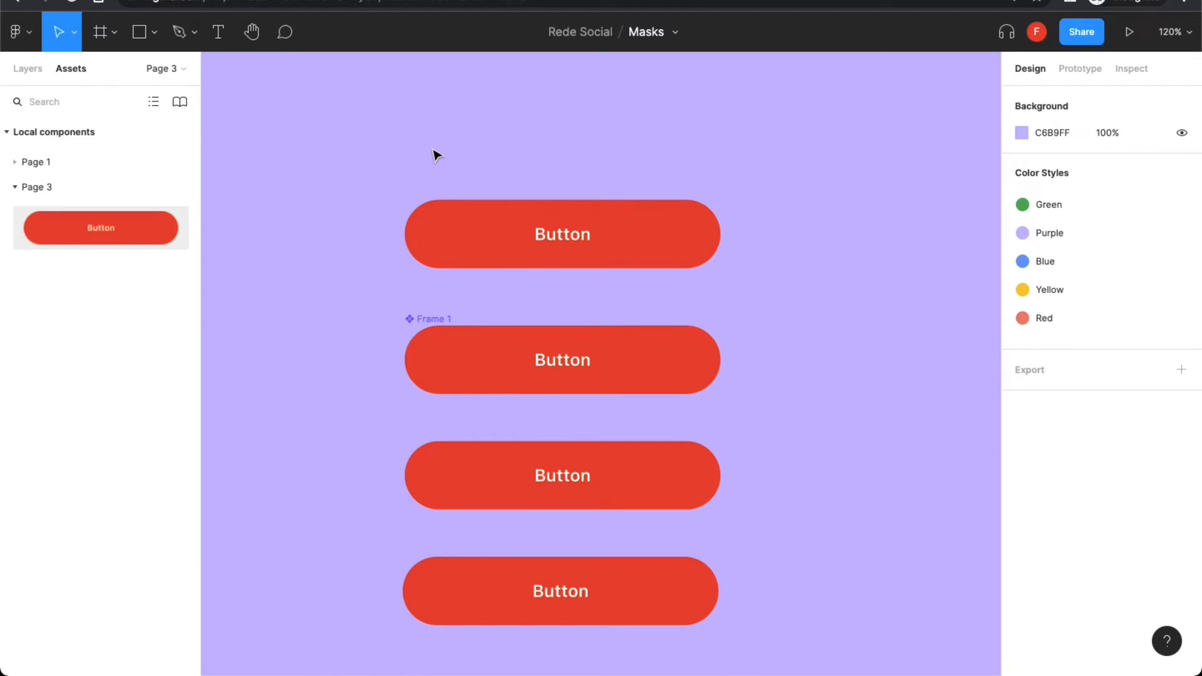
left_click(30, 69)
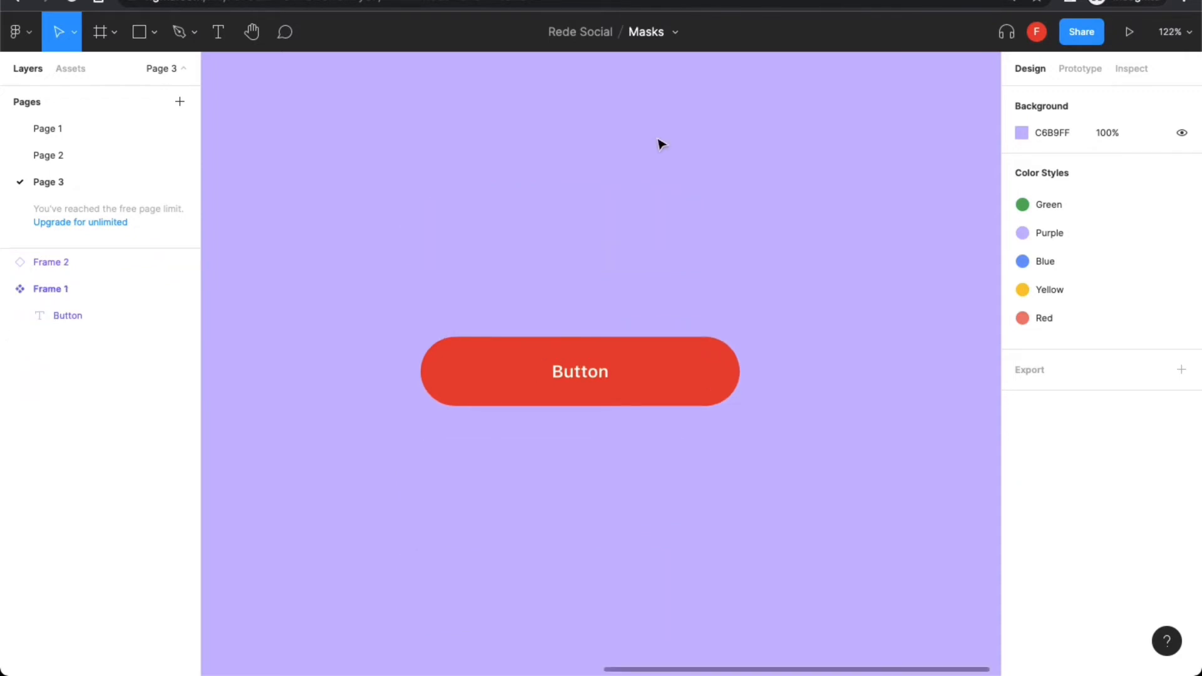
Go from the selected button instance to its main component
left_click(611, 368)
right_click(611, 368)
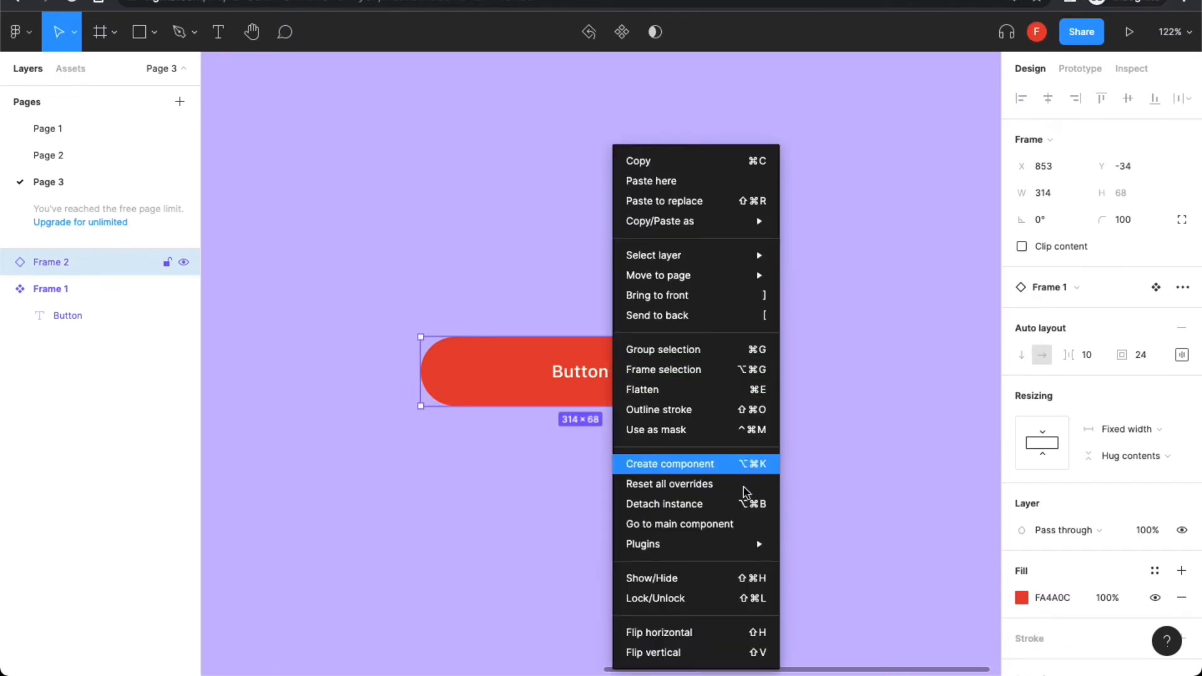
left_click(737, 528)
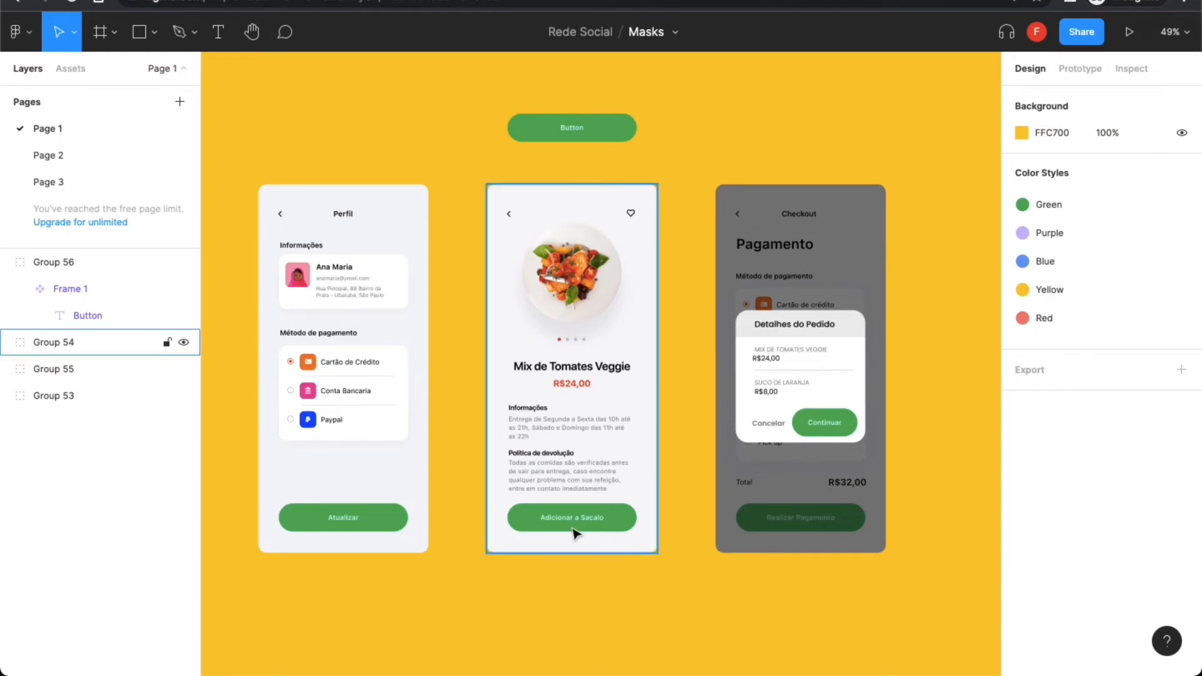
Override the fill of the "Adicionar a Sacalo" button instance on Page 1 with the Blue color style
left_click(603, 524)
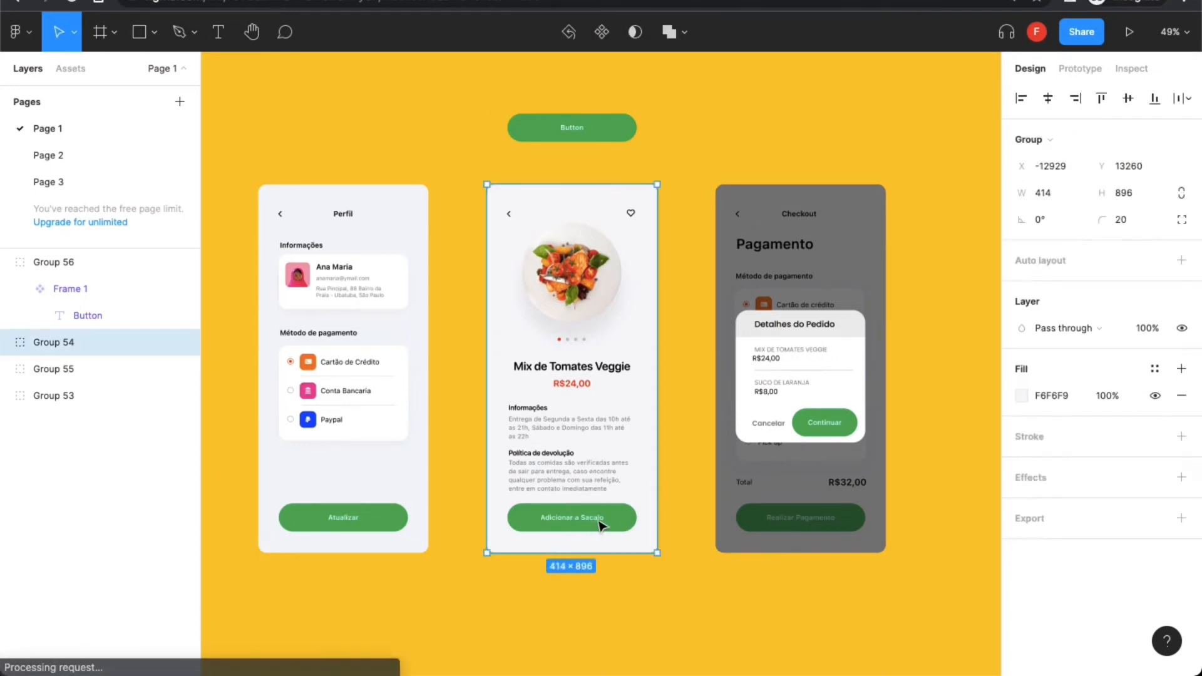
left_click(586, 522)
left_click(577, 518)
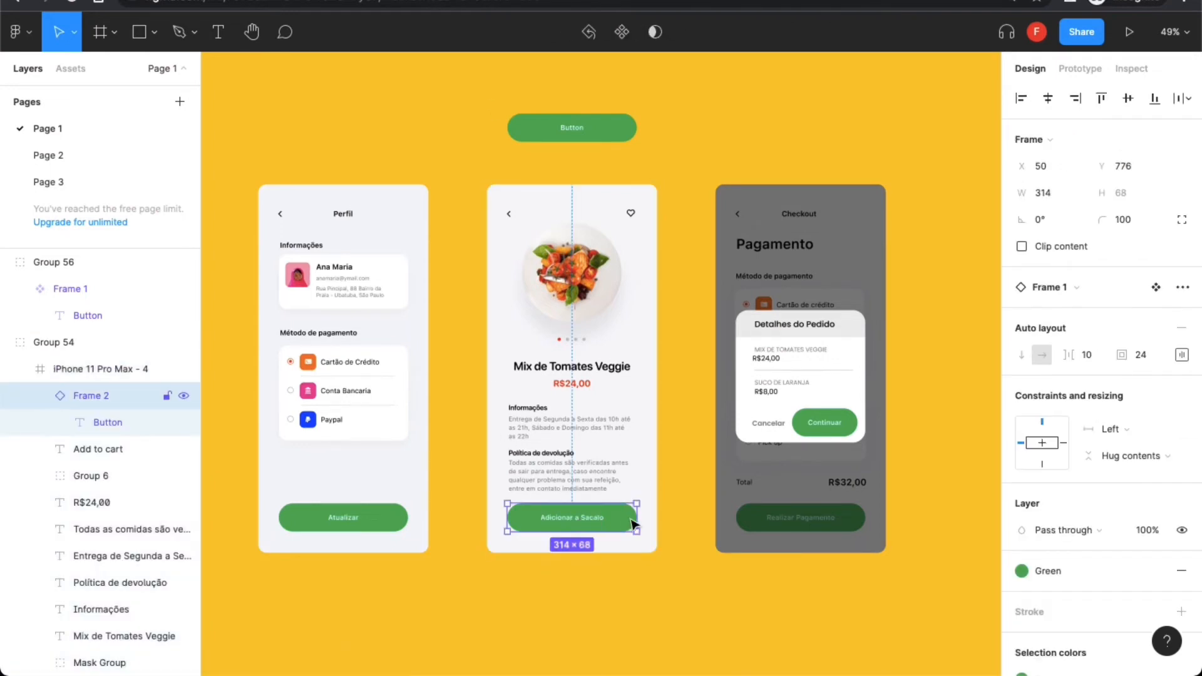
left_click(1060, 573)
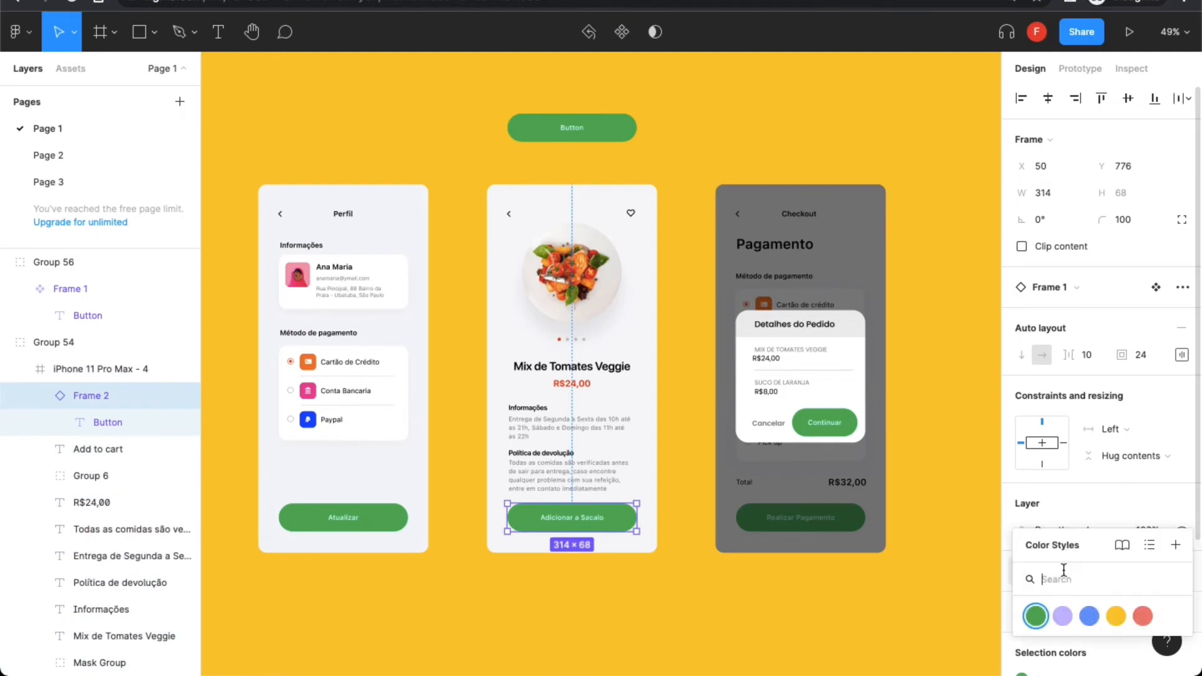
left_click(1087, 615)
left_click(623, 595)
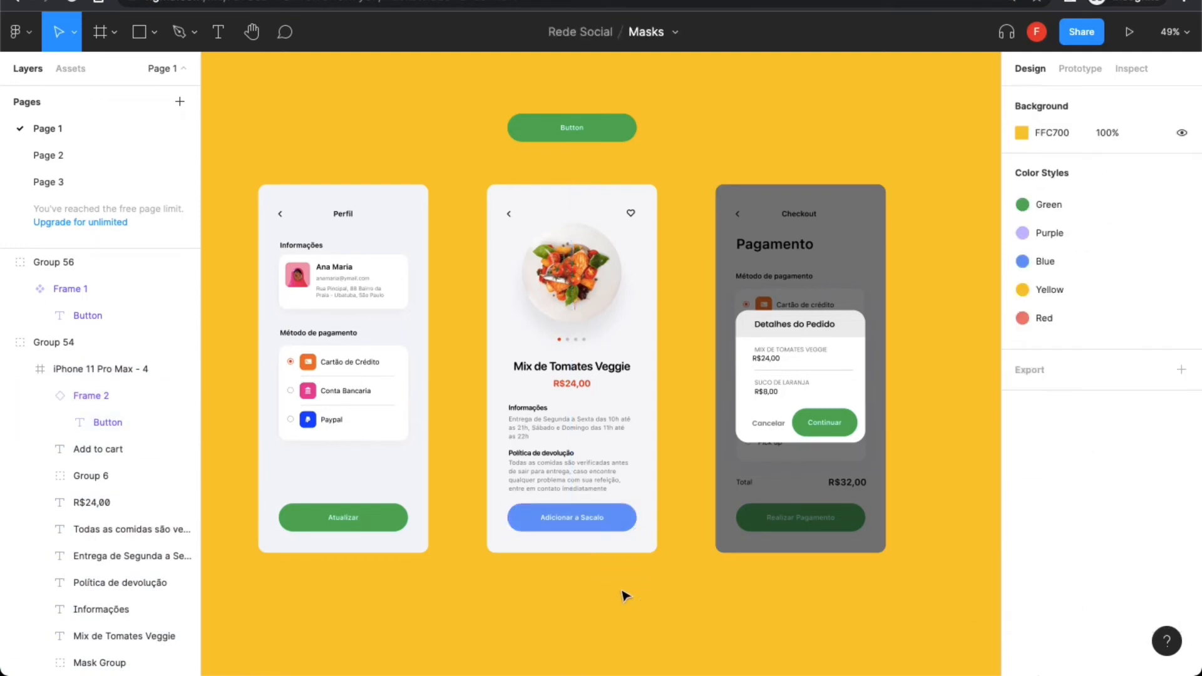
Apply the Red color style to the fill of the main button group above the app screens
scroll(562, 119, "left", 2)
scroll(561, 119, "up", 1)
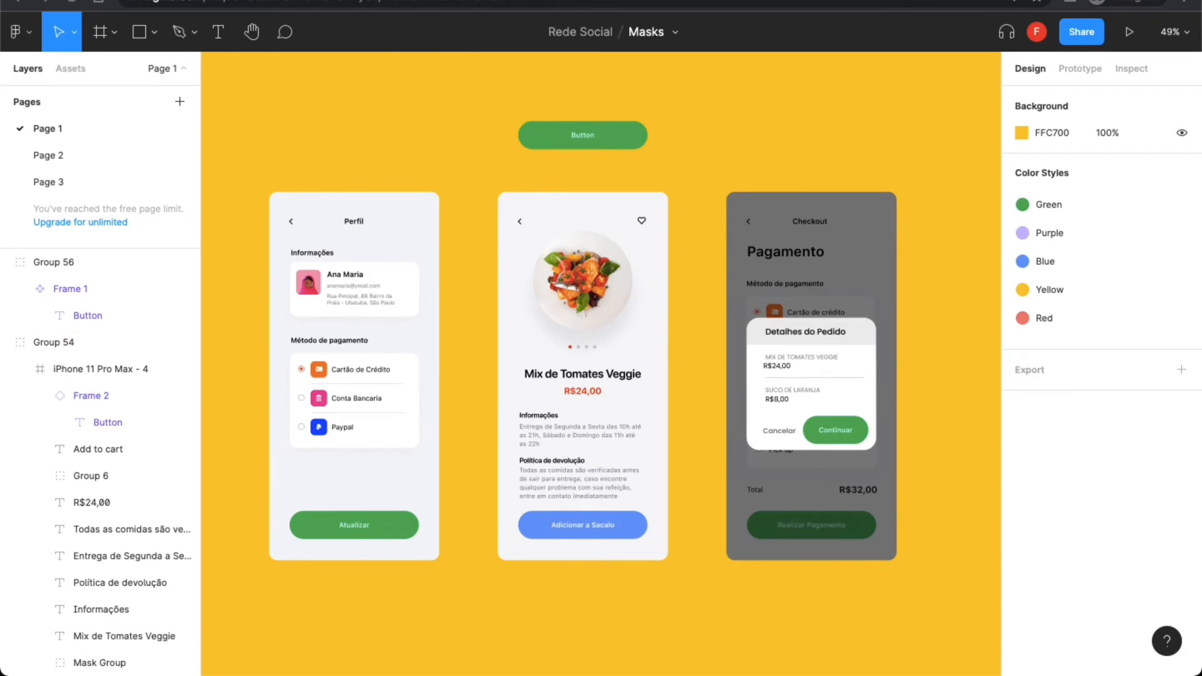
left_click(588, 133)
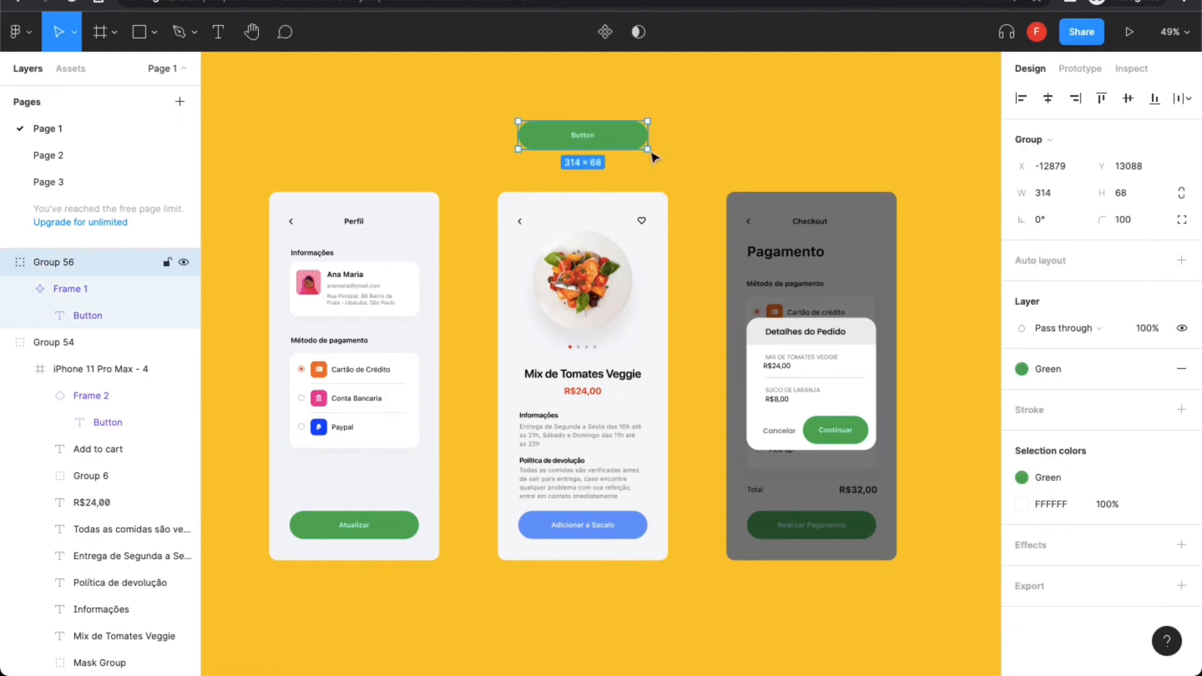
left_click(1074, 373)
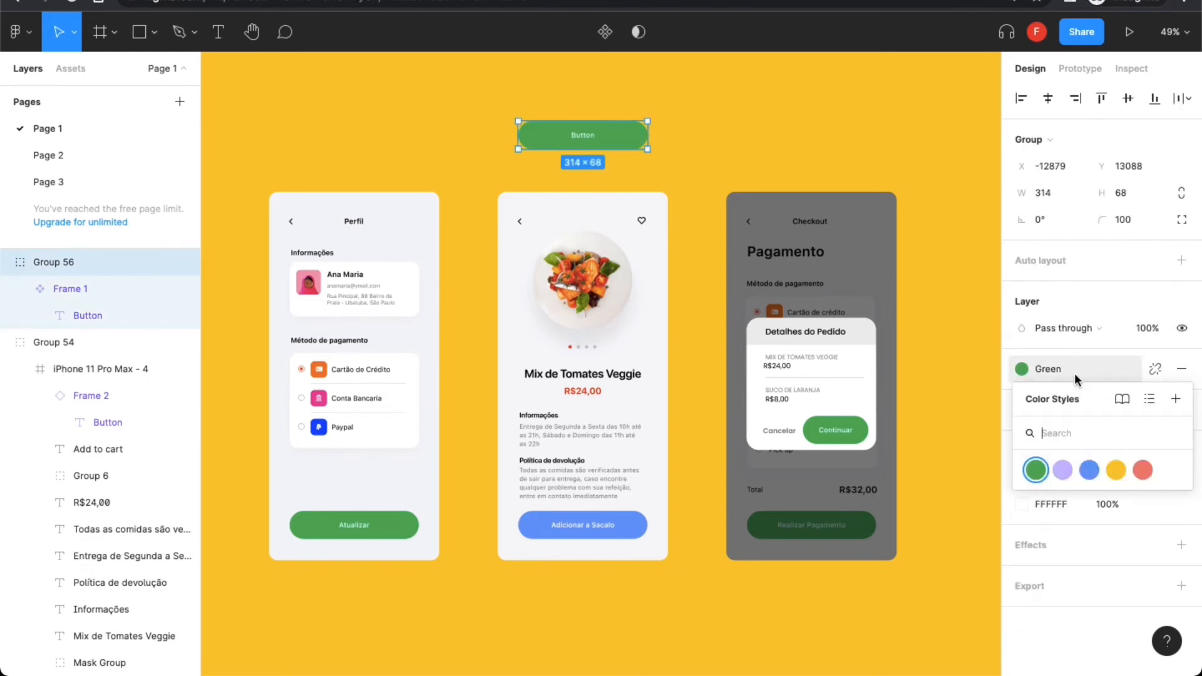
left_click(1141, 468)
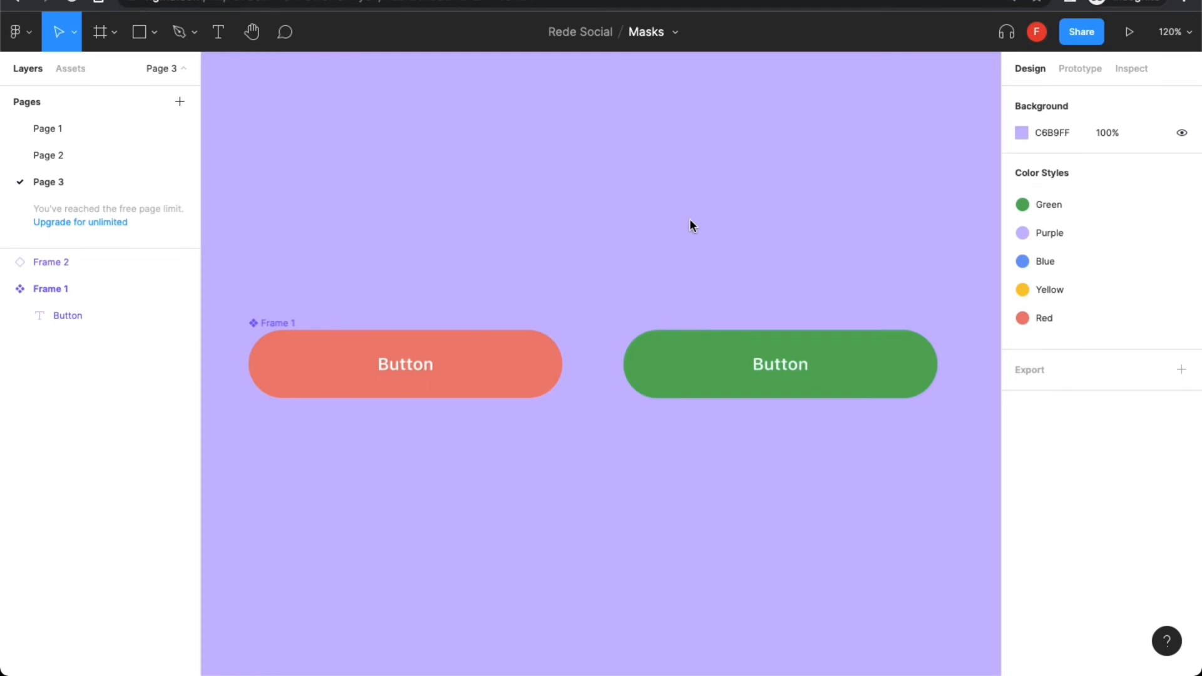
Reset all overrides on the green button instance on Page 3
left_click(671, 367)
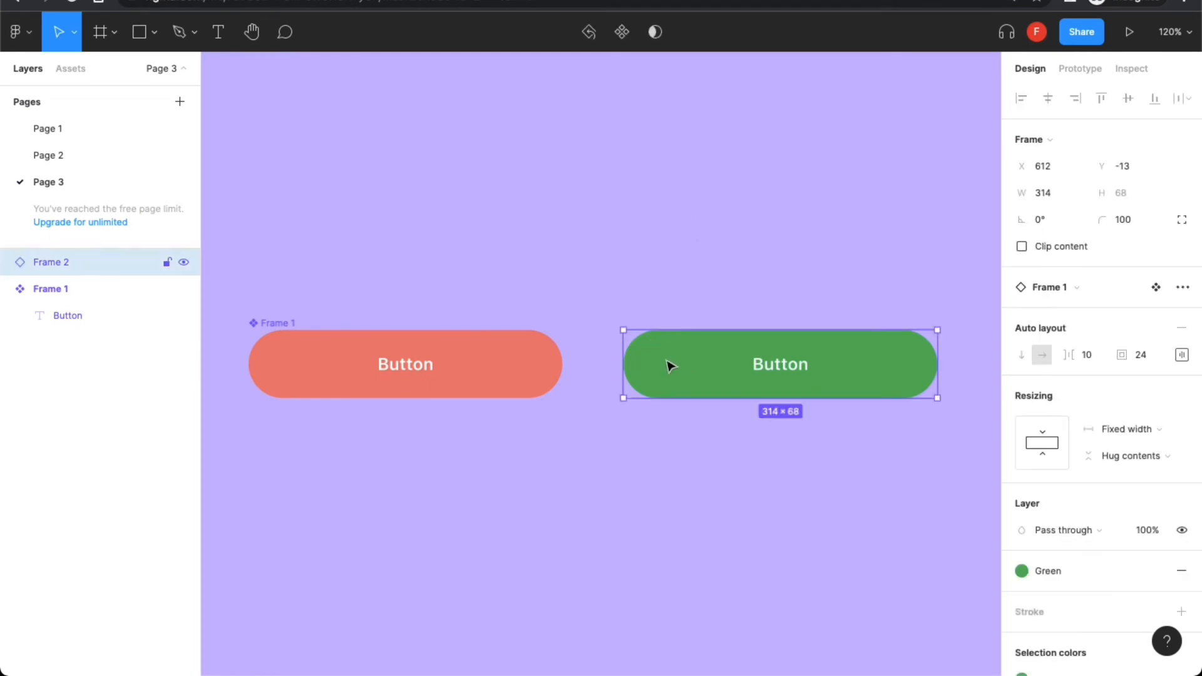
left_click(588, 35)
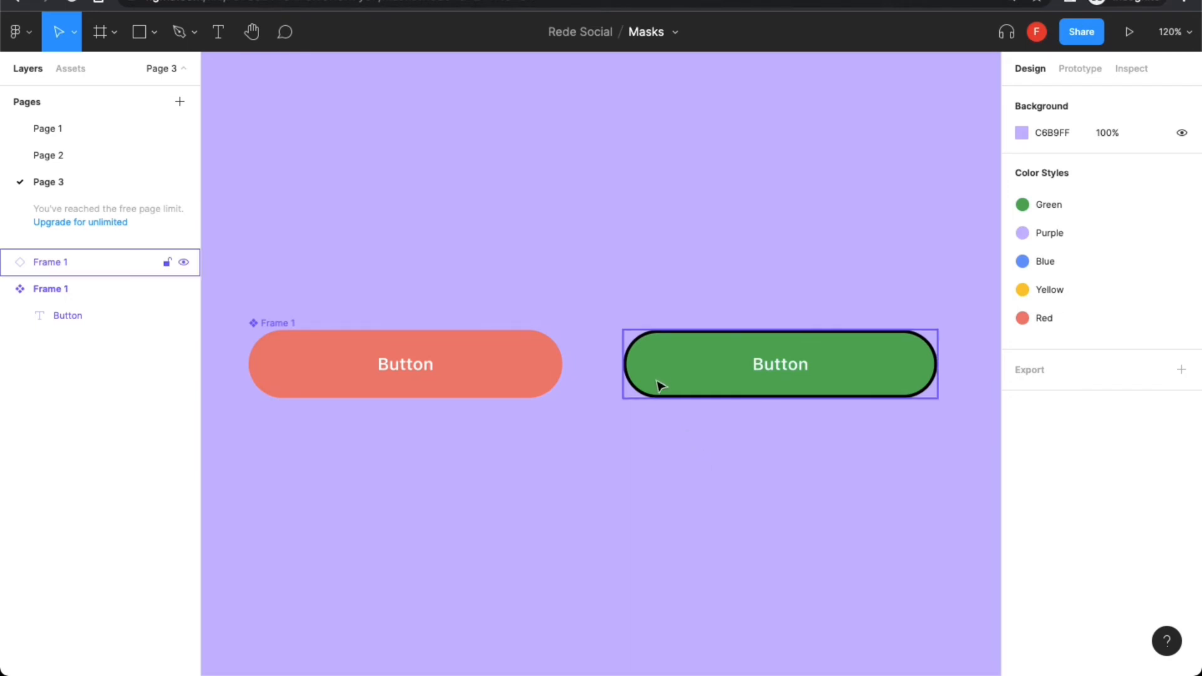
Reset only the fill override on the green button instance with the black stroke
left_click_drag(619, 471, 826, 257)
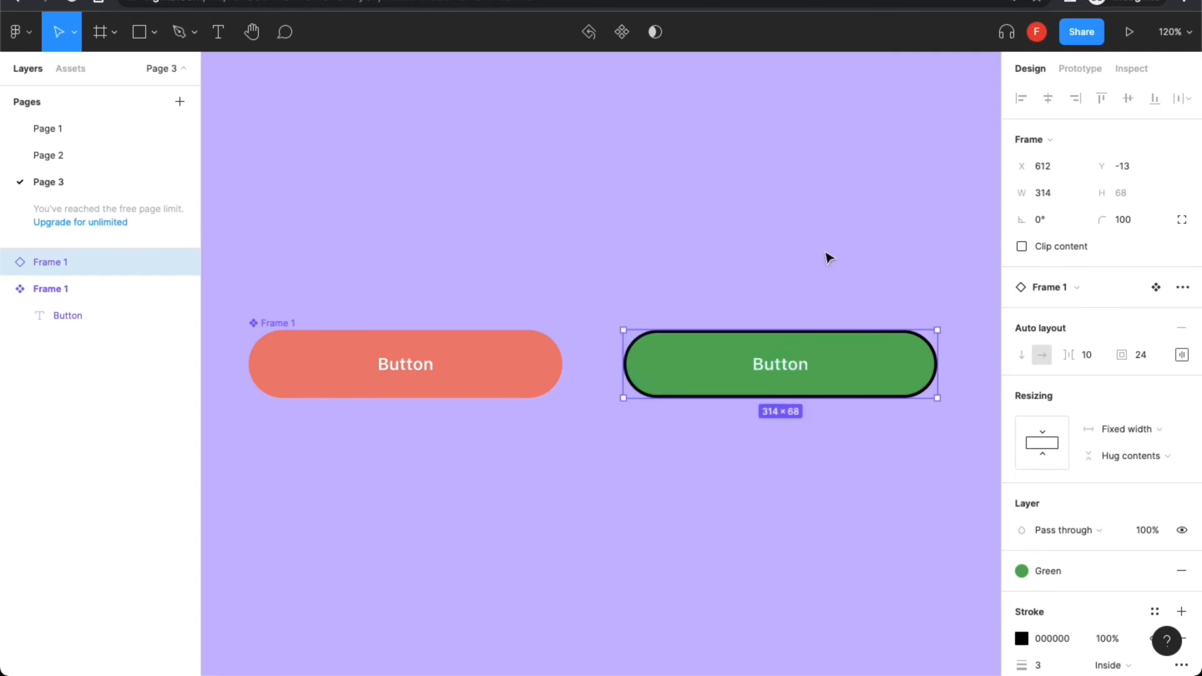
left_click(1185, 289)
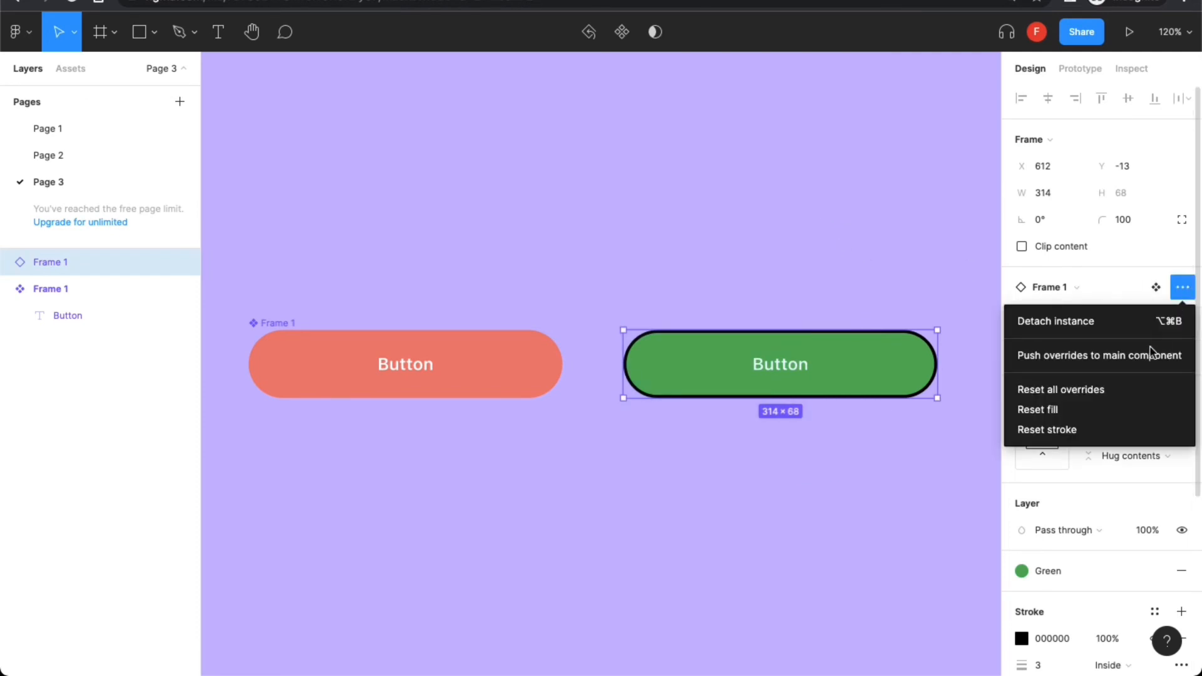
left_click(1058, 409)
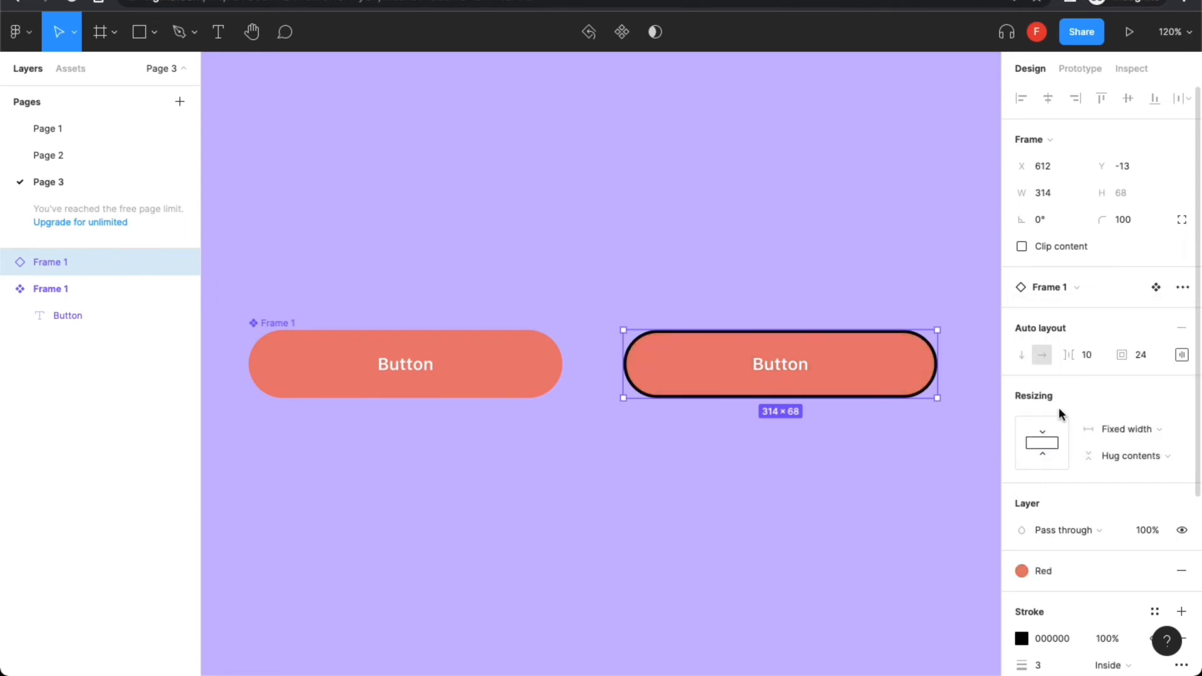
left_click(512, 263)
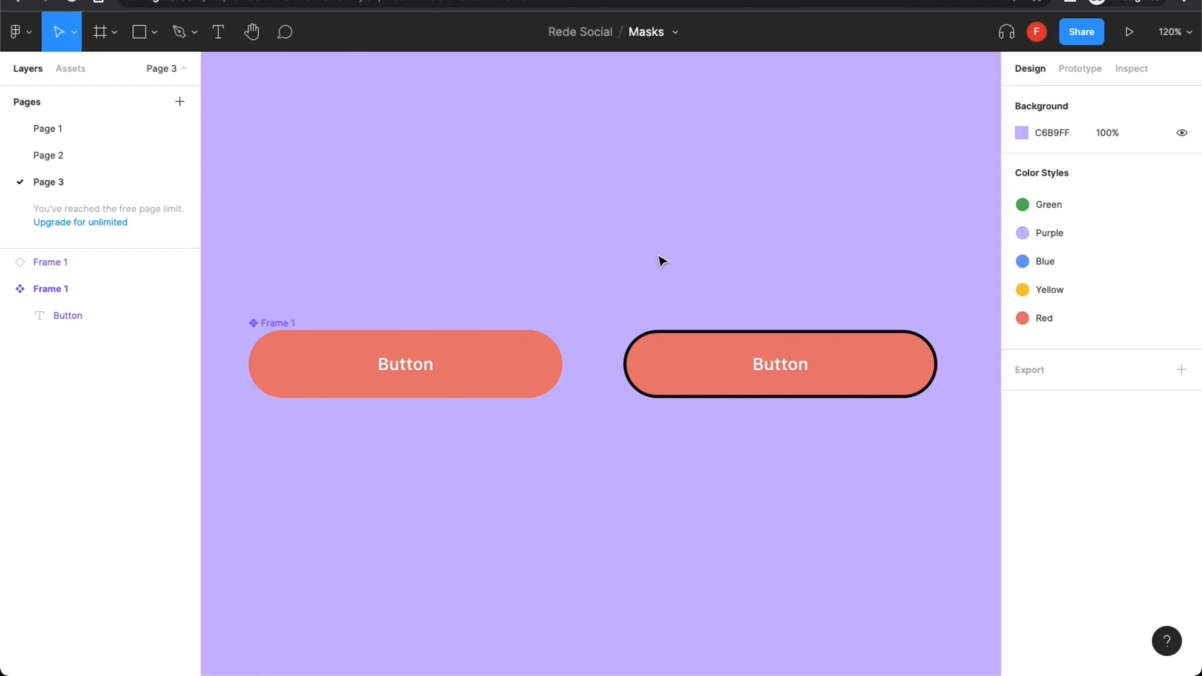
Detach the button instance with the black stroke from its main component
left_click(712, 359)
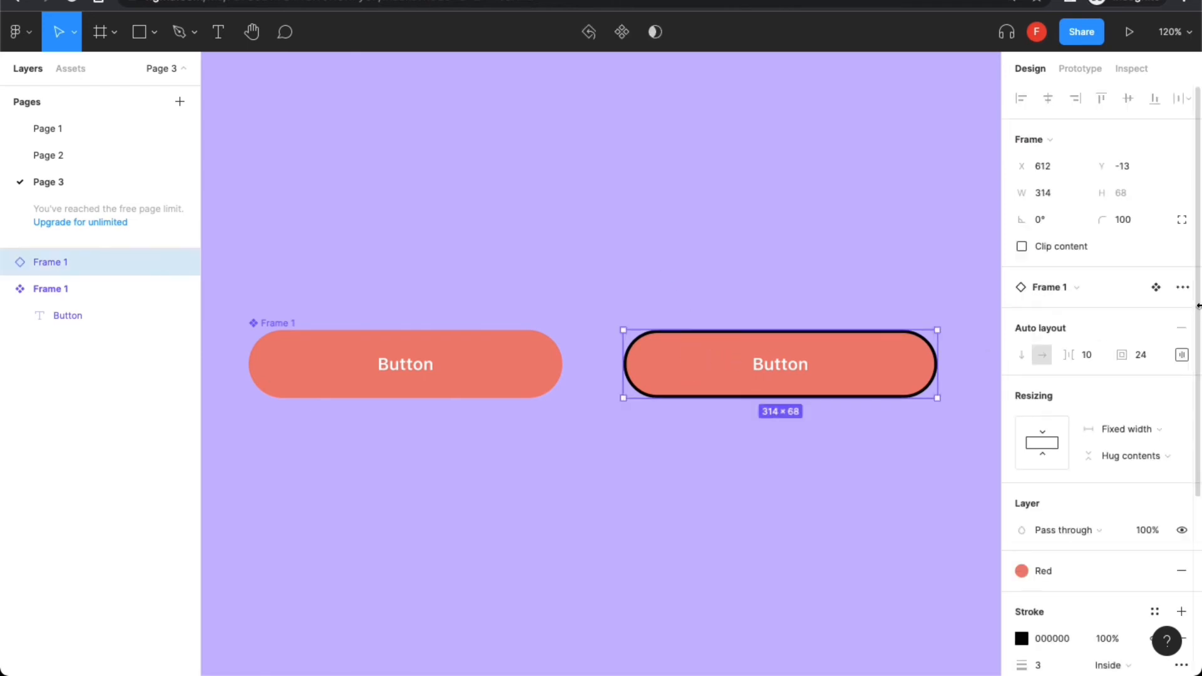
left_click(1183, 287)
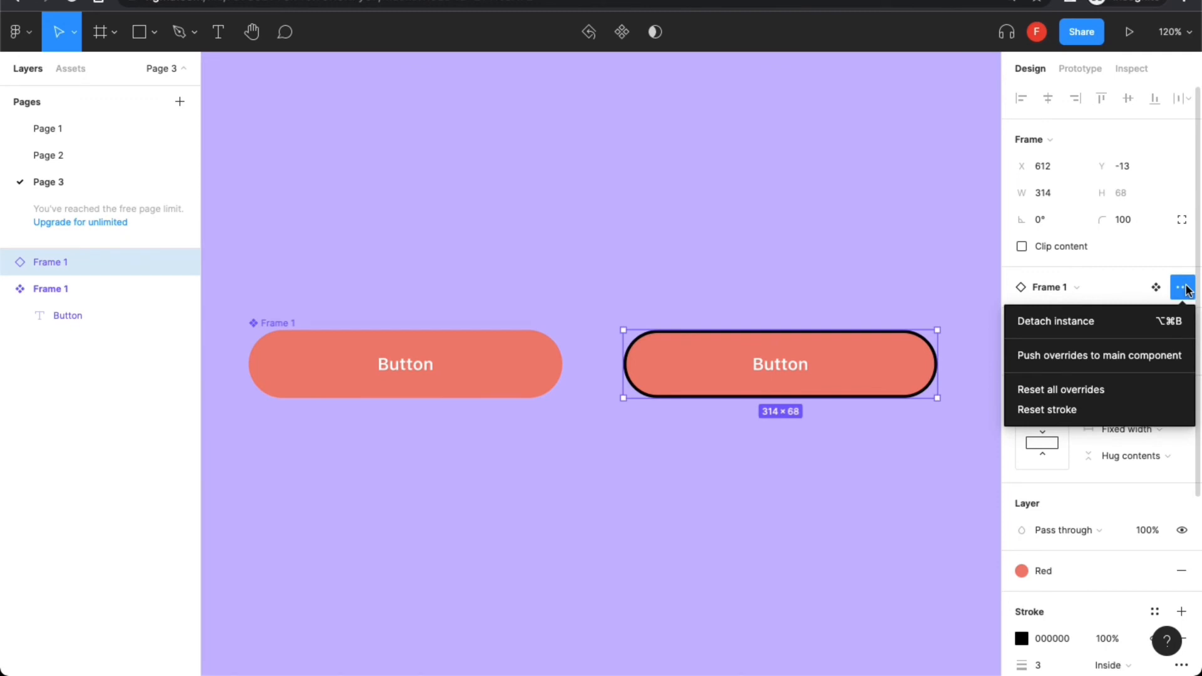
left_click(1088, 330)
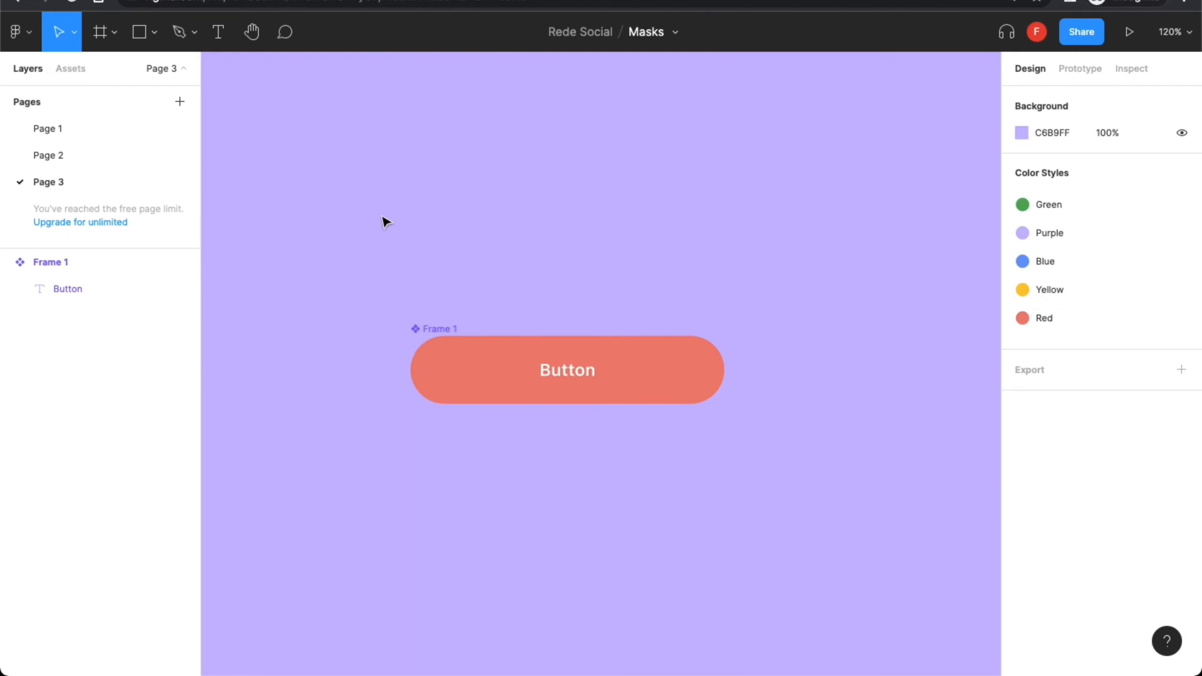
Place a new instance of the main button component beside it on Page 3
left_click_drag(491, 373, 833, 378)
scroll(777, 396, "right", 5)
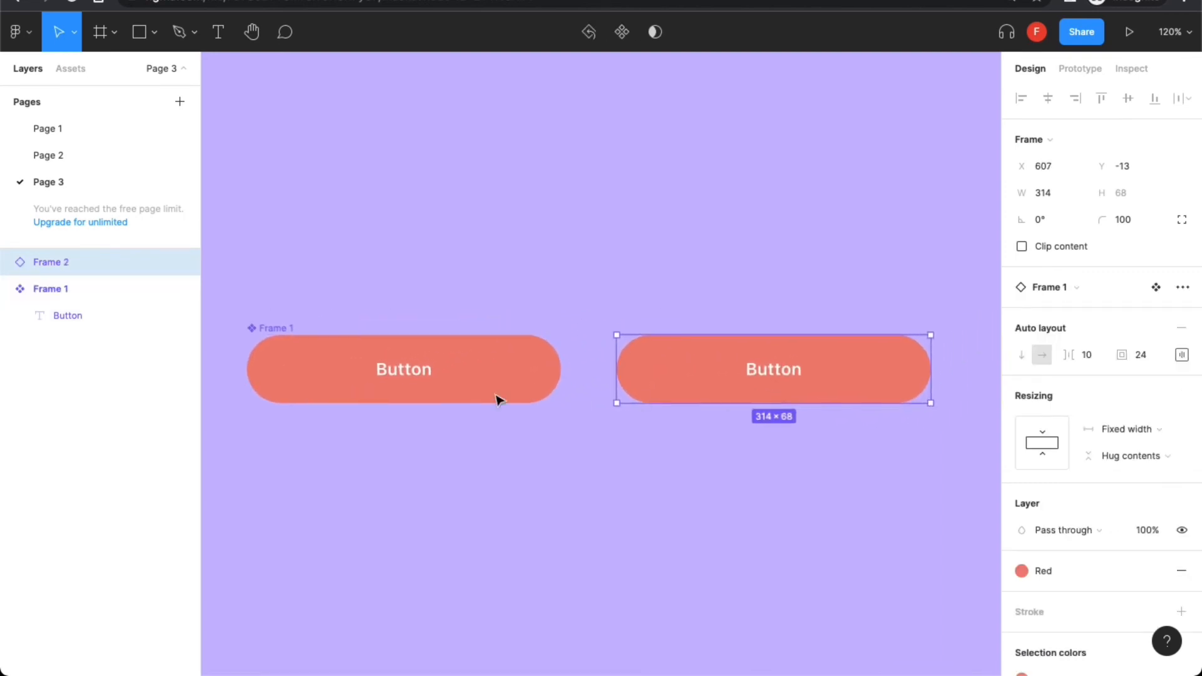
Try detaching the remaining button instance after deleting its main component, and undo both changes
left_click(479, 392)
key("Delete")
left_click(716, 368)
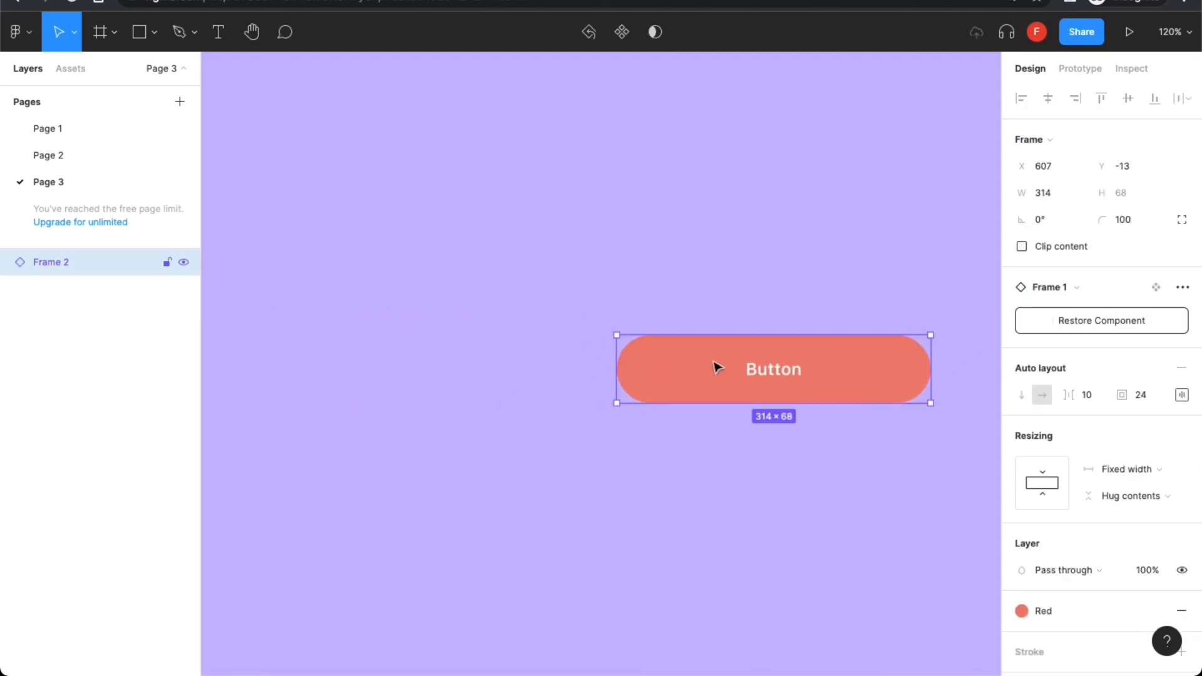
left_click(1182, 287)
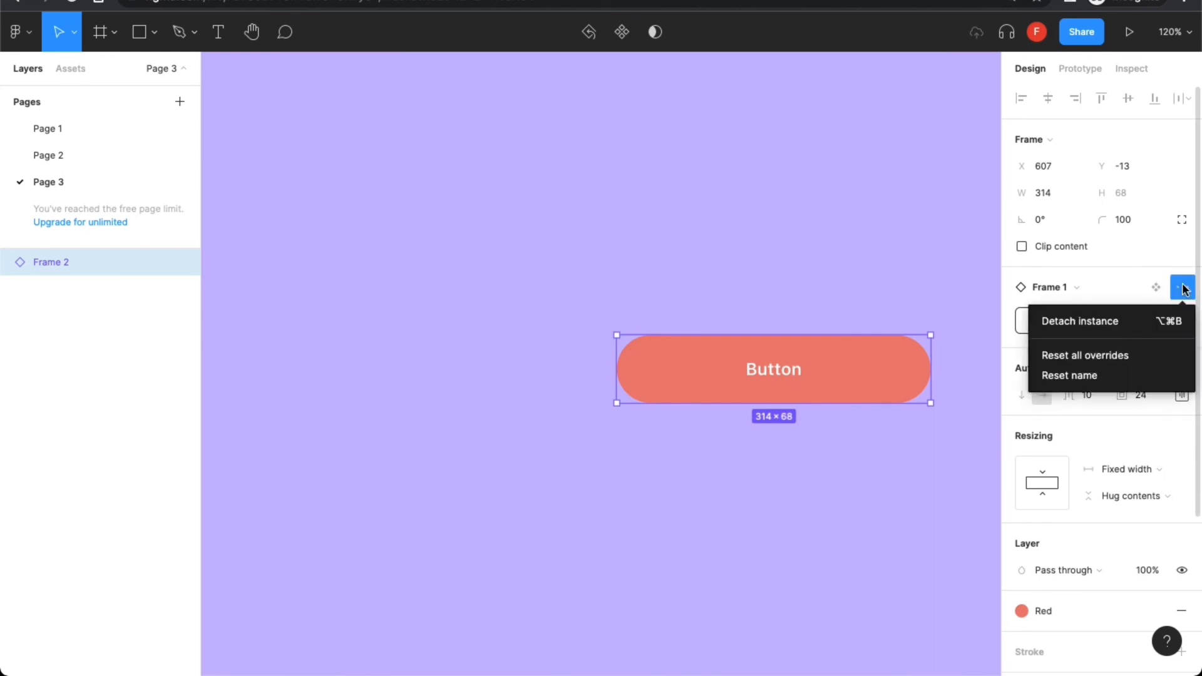
left_click(1106, 316)
left_click(793, 218)
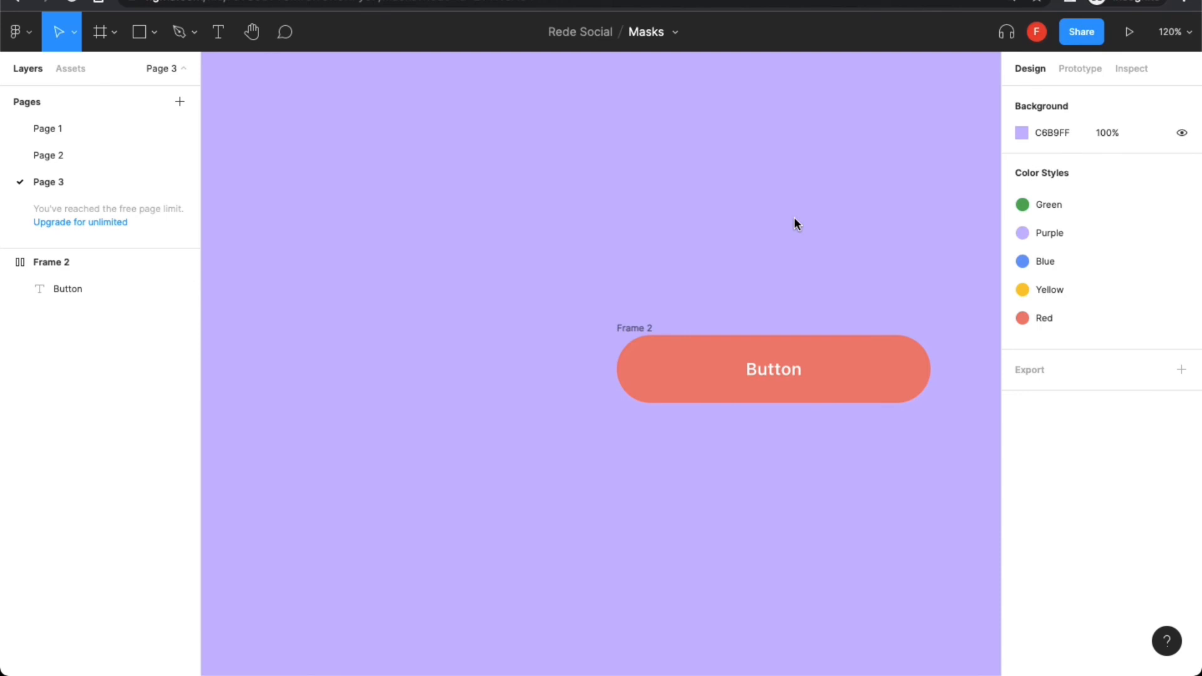
key("super+z")
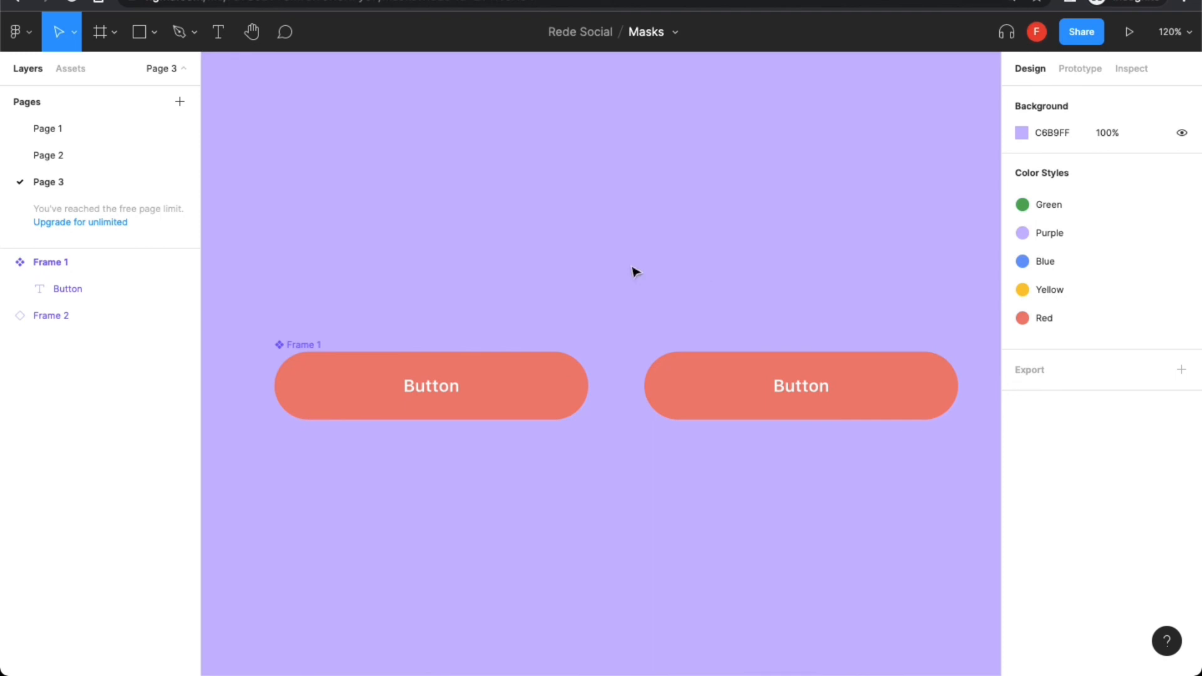
Delete the main button component and restore it from the remaining Frame 2 instance
left_click(294, 346)
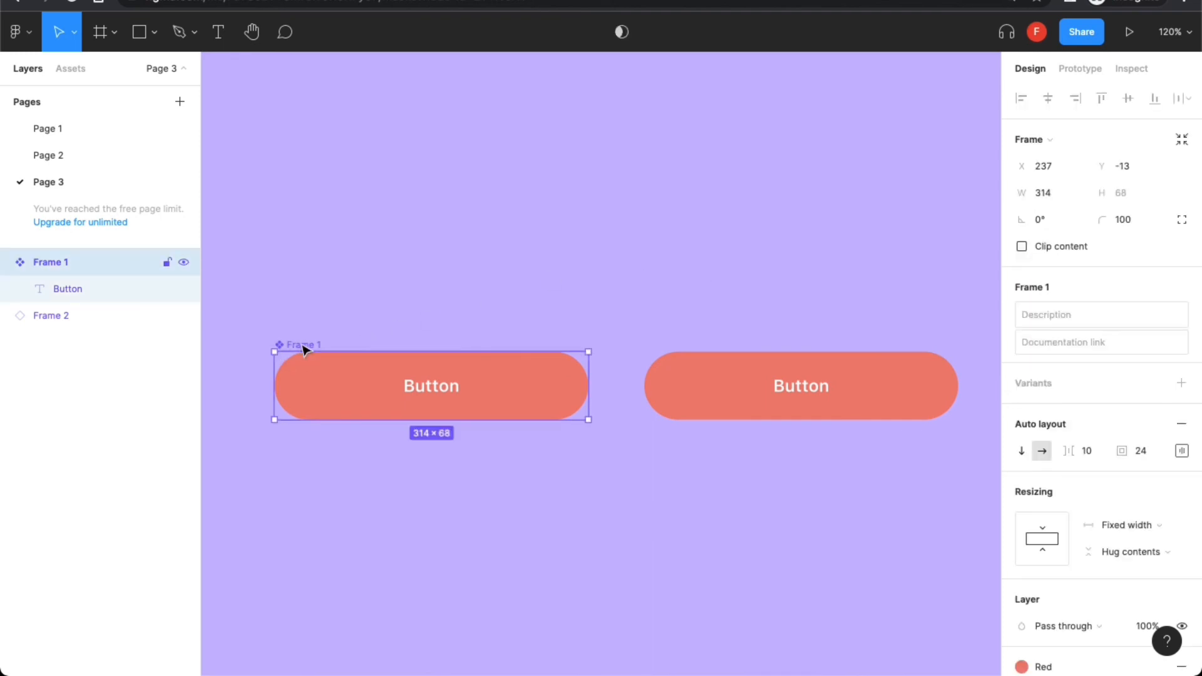
key("Delete")
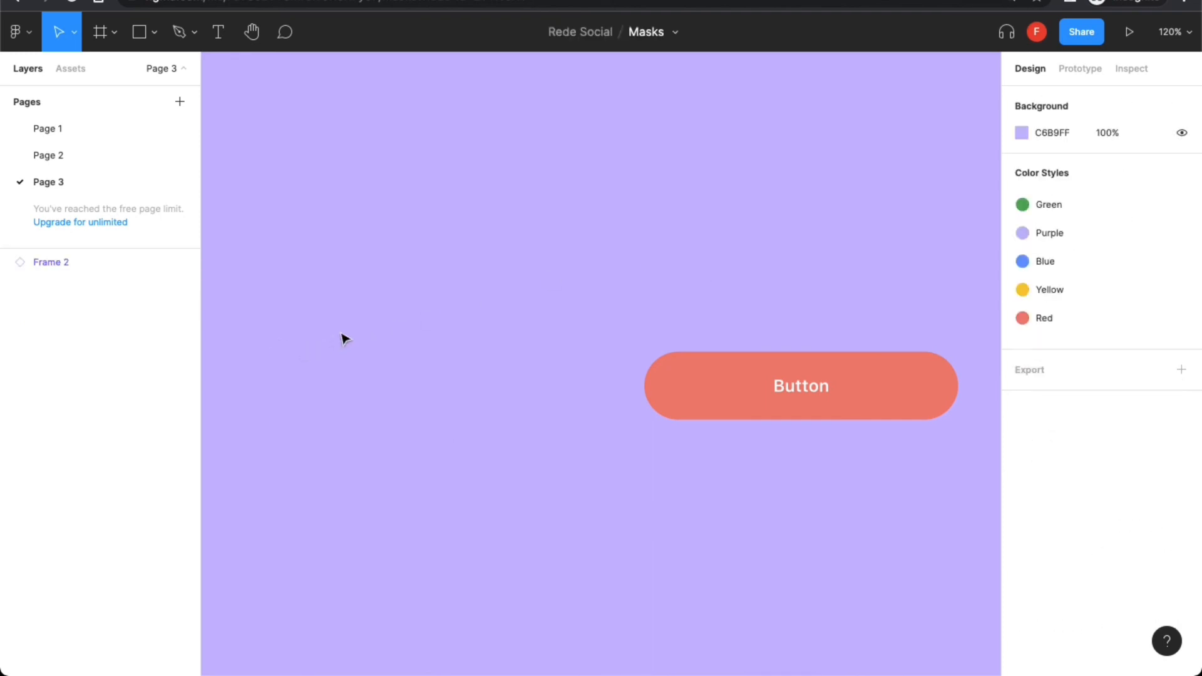
left_click(719, 400)
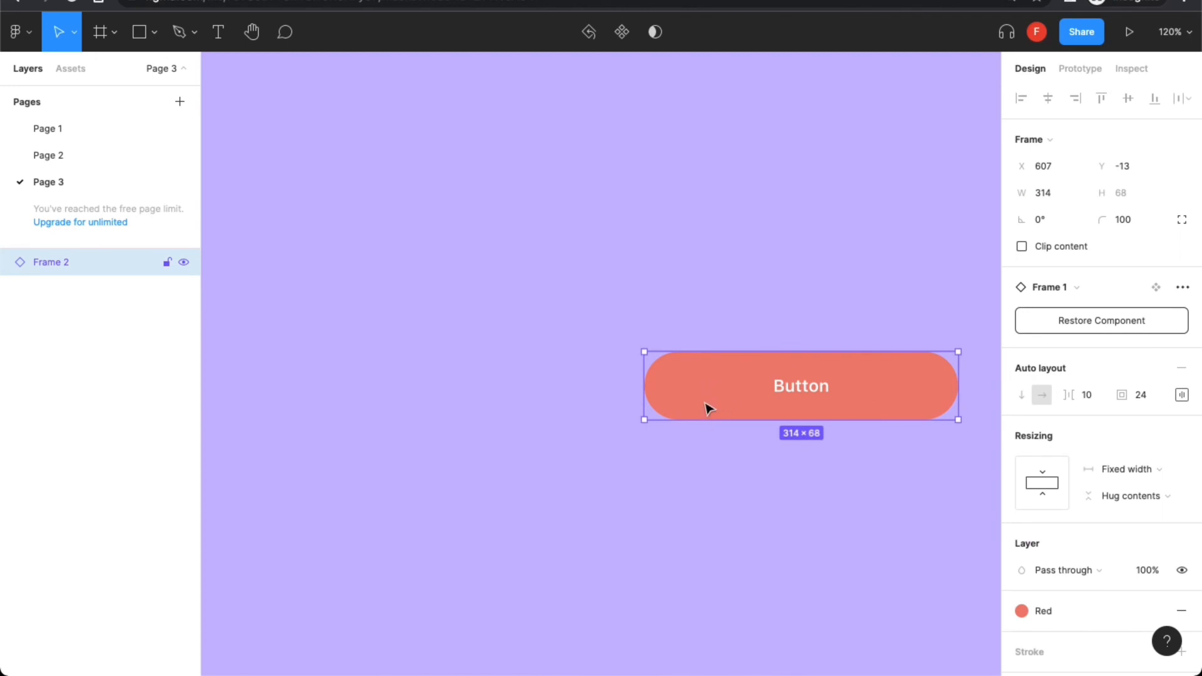
left_click(1155, 322)
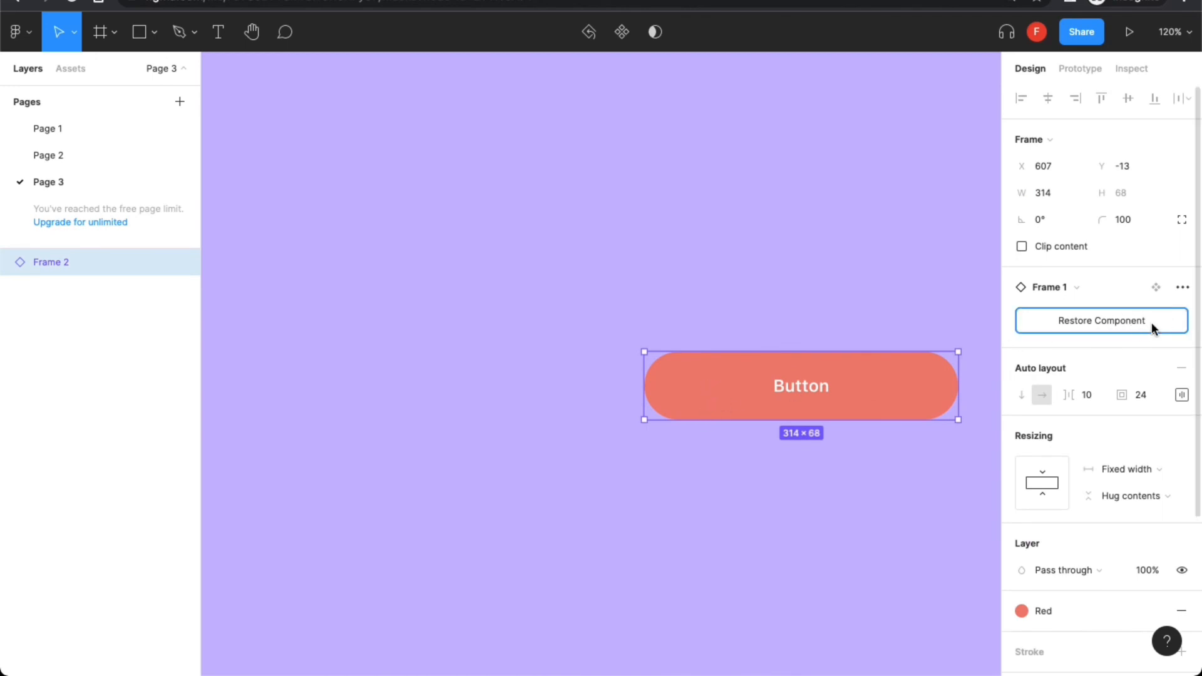
left_click(526, 279)
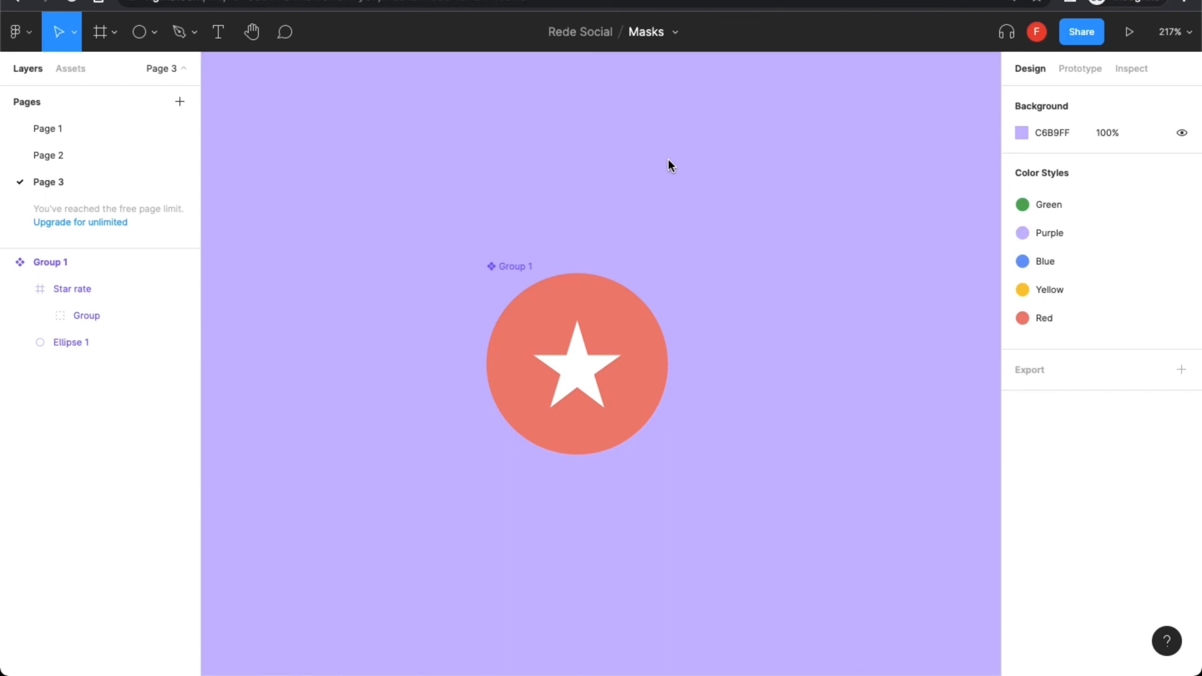
Narrow the red ellipse inside the star component to a width of about 88
left_click(574, 295)
left_click_drag(665, 336, 647, 338)
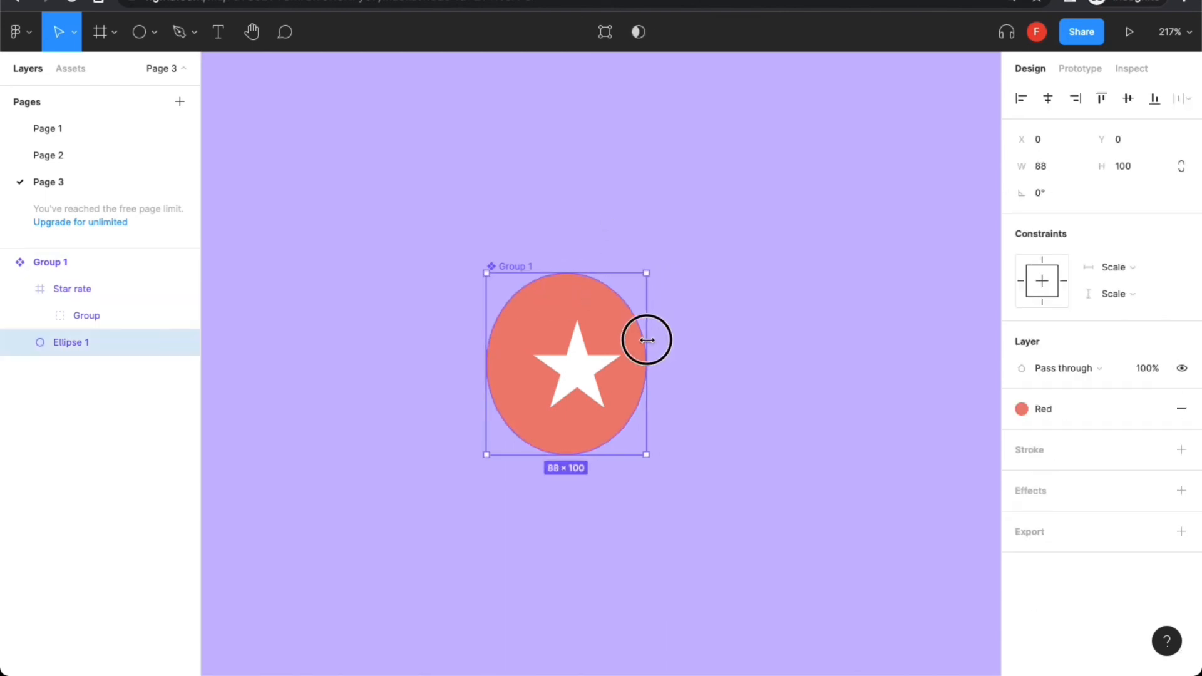
left_click(588, 215)
Resize the star component's frame to fit its contents
left_click(502, 268)
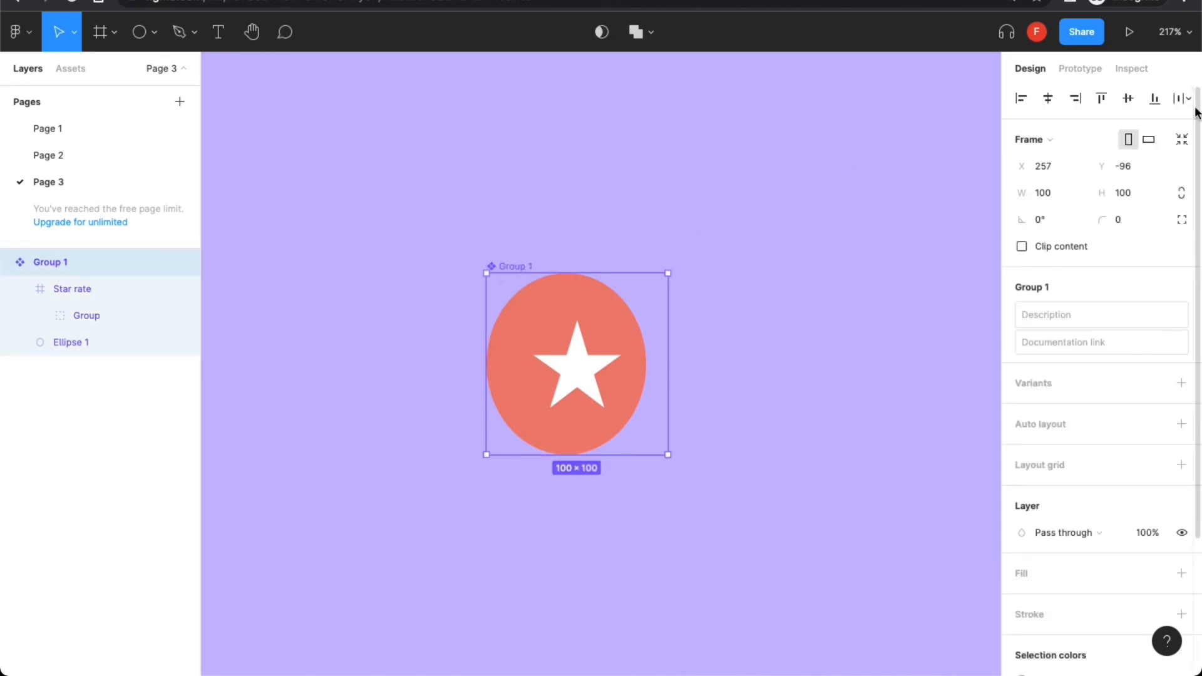
left_click(1182, 140)
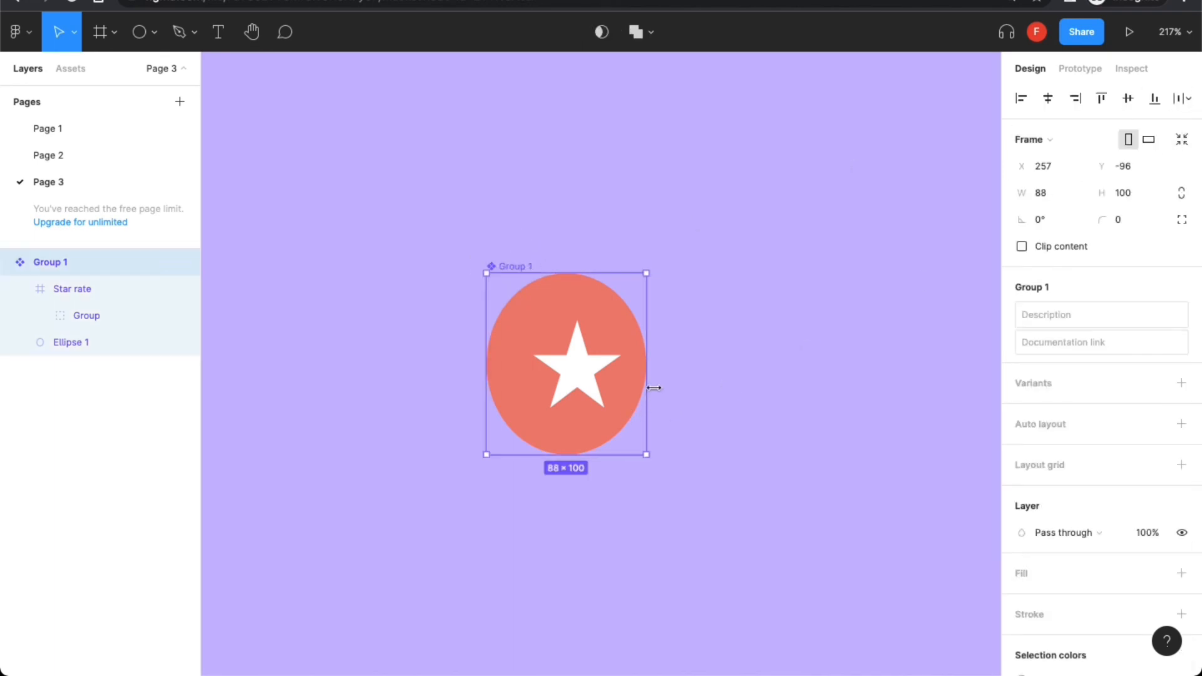
left_click(527, 249)
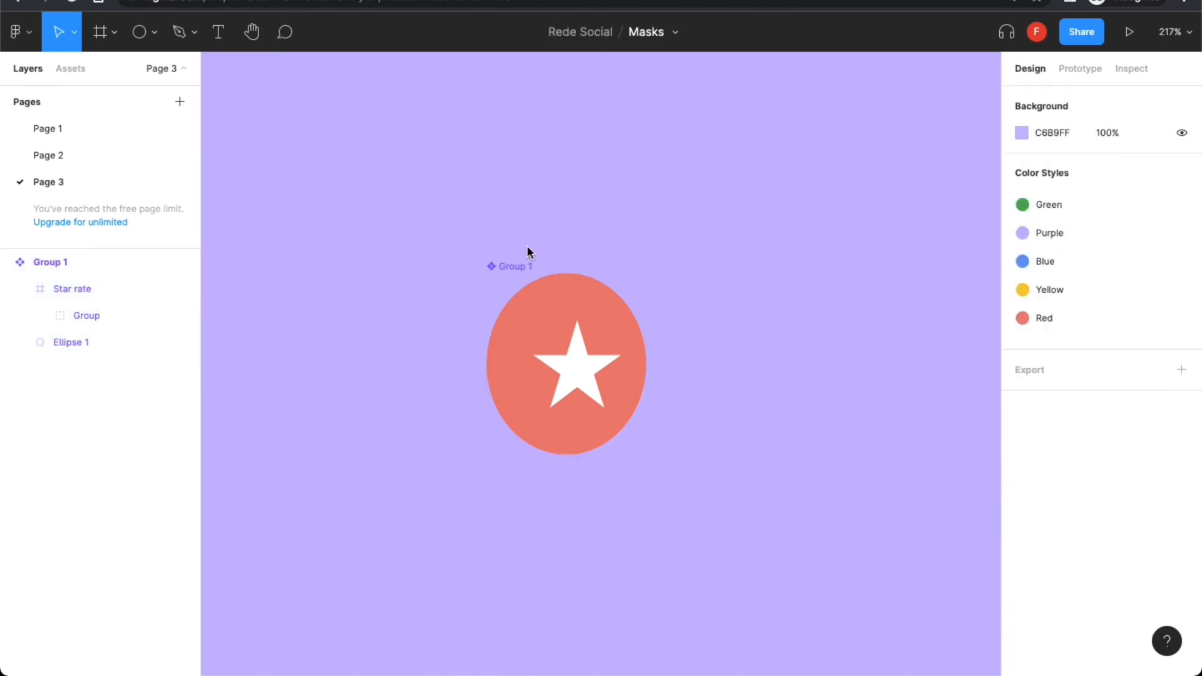